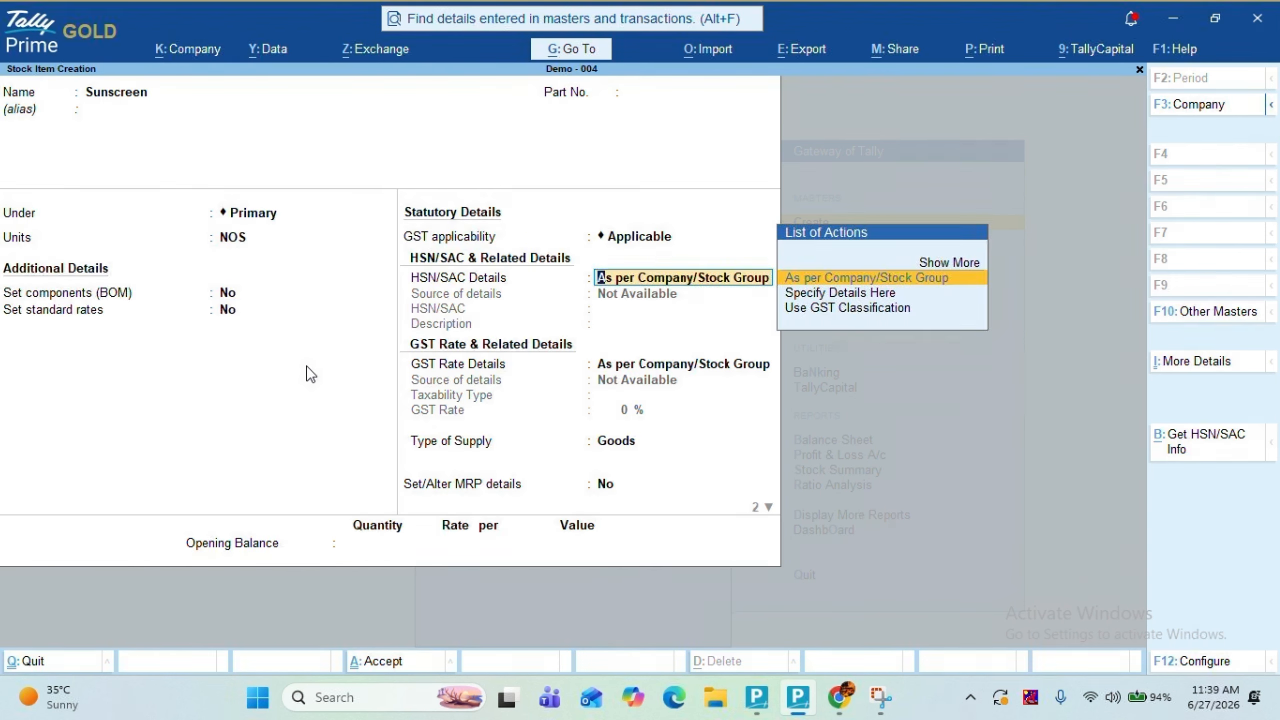
Choose Specify Details Here for the Sunscreen item's HSN/SAC details and enter code 3304 without a description
{"action": "key", "text": "Down"}
{"action": "key", "text": "Return"}
{"action": "type", "text": "3304"}
{"action": "key", "text": "Return"}
{"action": "key", "text": "Return"}
Specify the Sunscreen item's GST rate details directly as Taxable at 18%, with Goods as the type of supply
{"action": "key", "text": "Down"}
{"action": "key", "text": "Return"}
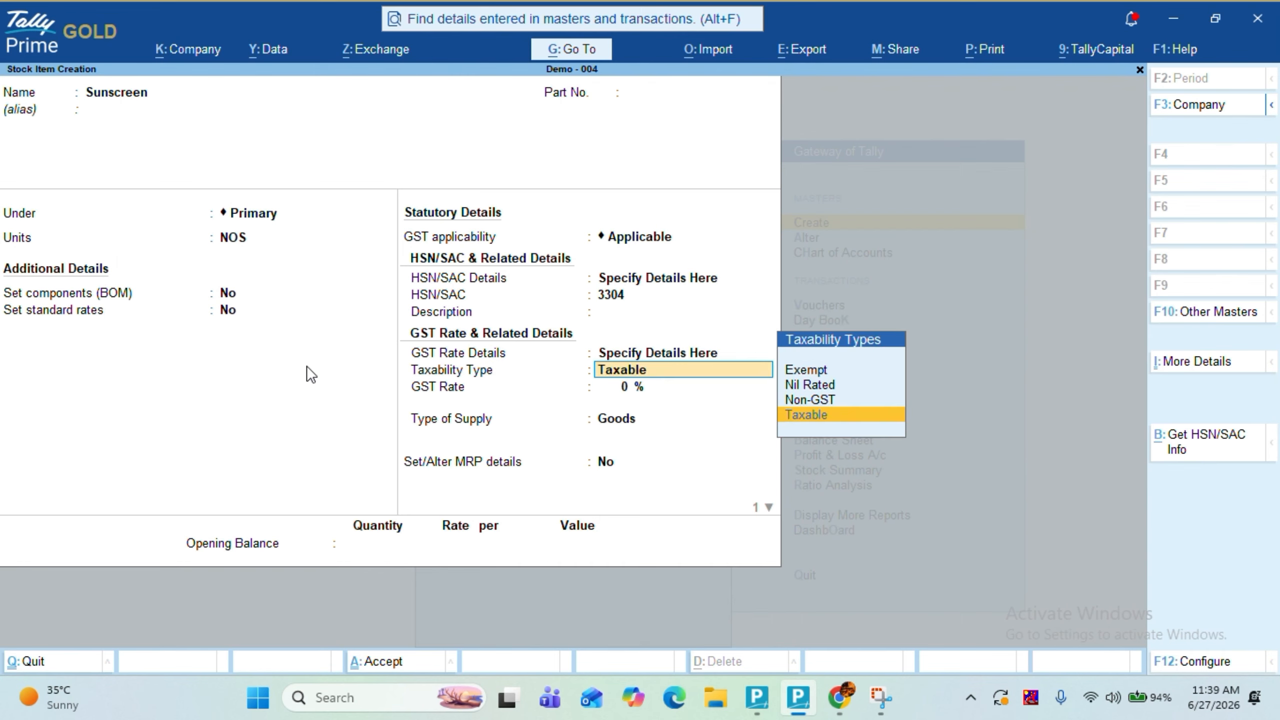
{"action": "key", "text": "Return"}
{"action": "type", "text": "18"}
{"action": "key", "text": "Return"}
{"action": "key", "text": "Return"}
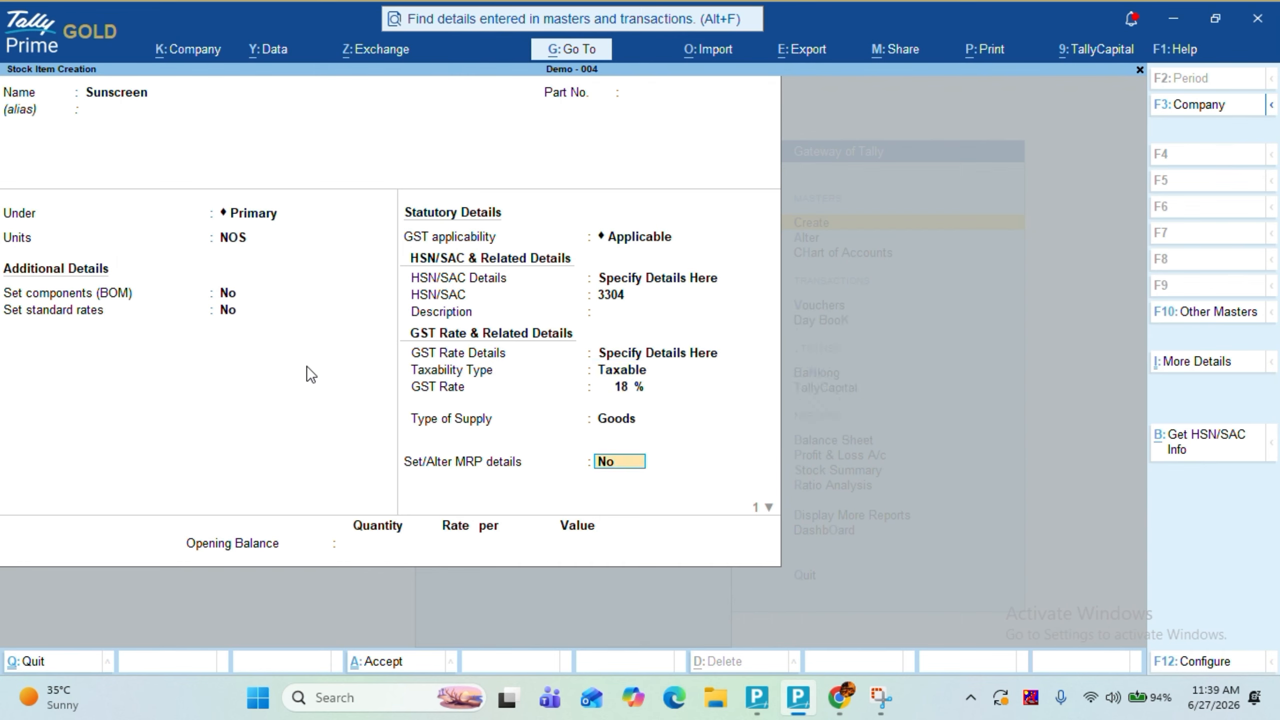
Save the Sunscreen stock item without MRP details or an opening balance, and leave stock item creation
{"action": "key", "text": "Return"}
{"action": "key", "text": "Return"}
{"action": "key", "text": "Return"}
{"action": "key", "text": "Return"}
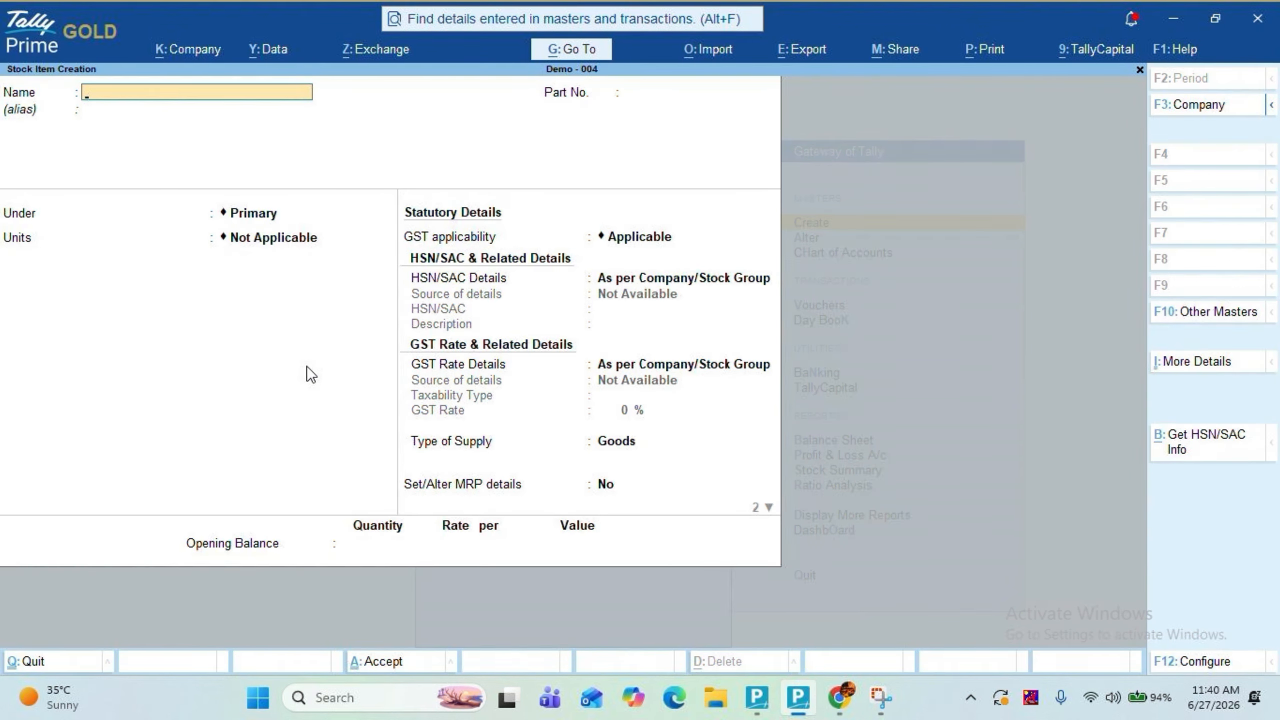
{"action": "key", "text": "Escape"}
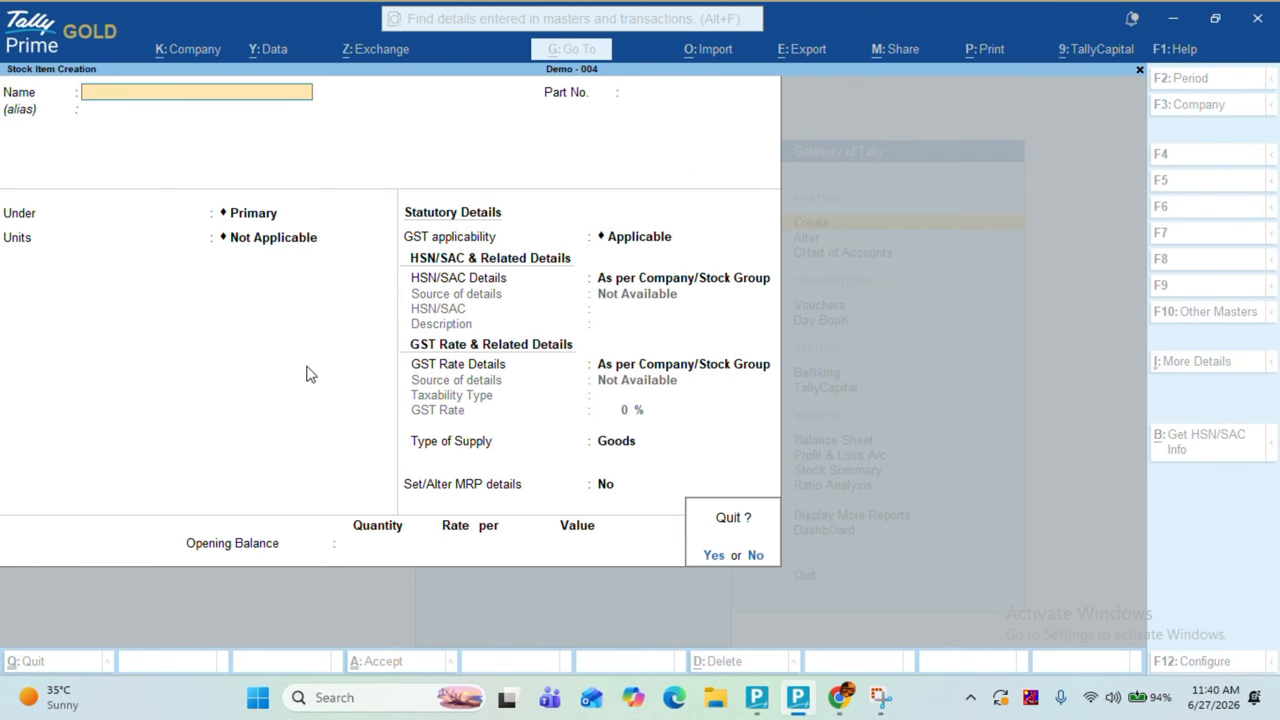
{"action": "key", "text": "Return"}
Switch to the TallyPrime window with DEMO COMPANY and start creating a new stock item
{"action": "key", "text": "alt+Tab"}
{"action": "key", "text": "alt+Tab"}
{"action": "key", "text": "Escape"}
{"action": "key", "text": "Return"}
{"action": "key", "text": "Down"}
{"action": "key", "text": "Return"}
Name the stock item Sunscreen under Primary with unit nos, keeping BOM and standard rates at No and GST applicable
{"action": "type", "text": "Sunscreen"}
{"action": "key", "text": "Return"}
{"action": "key", "text": "Return"}
{"action": "key", "text": "Return"}
{"action": "type", "text": "nos"}
{"action": "key", "text": "Return"}
{"action": "key", "text": "Return"}
{"action": "key", "text": "Return"}
{"action": "key", "text": "Return"}
Specify the item's HSN/SAC directly by searching for Sunscreen and selecting code 3304 with its description
{"action": "key", "text": "Down"}
{"action": "key", "text": "Return"}
{"action": "type", "text": "Sunscreen"}
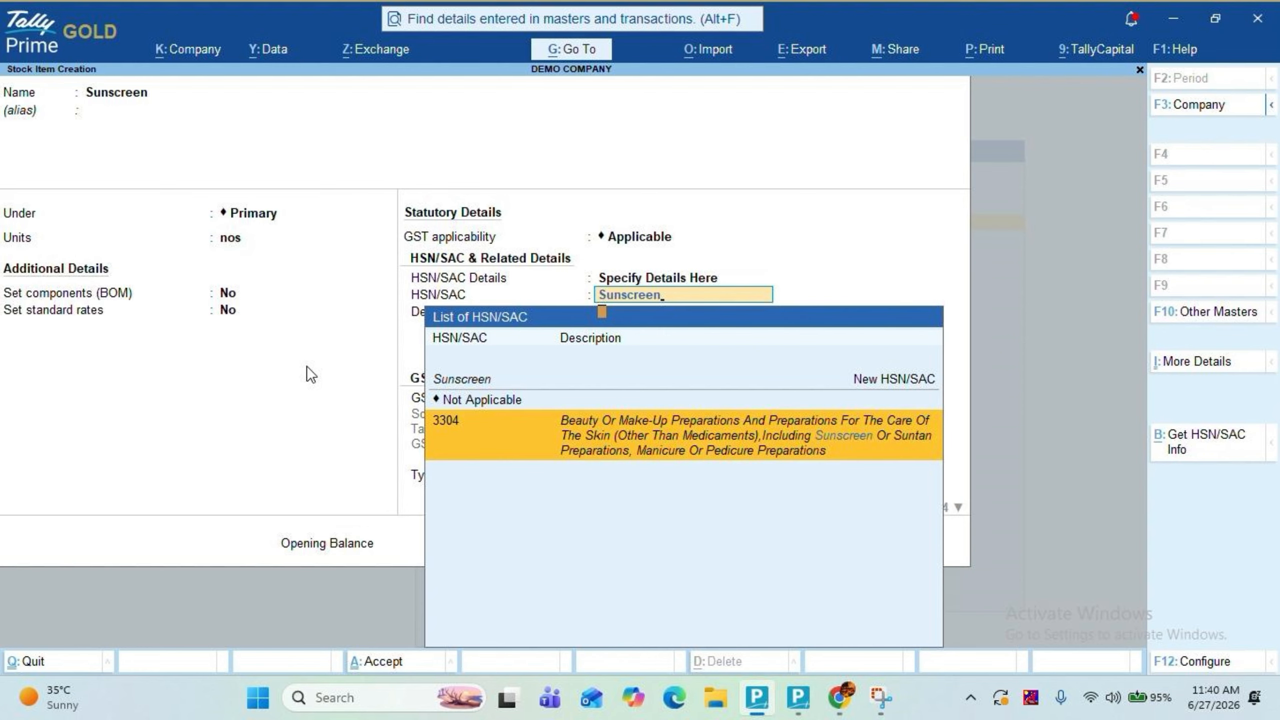
{"action": "key", "text": "Return"}
{"action": "key", "text": "Return"}
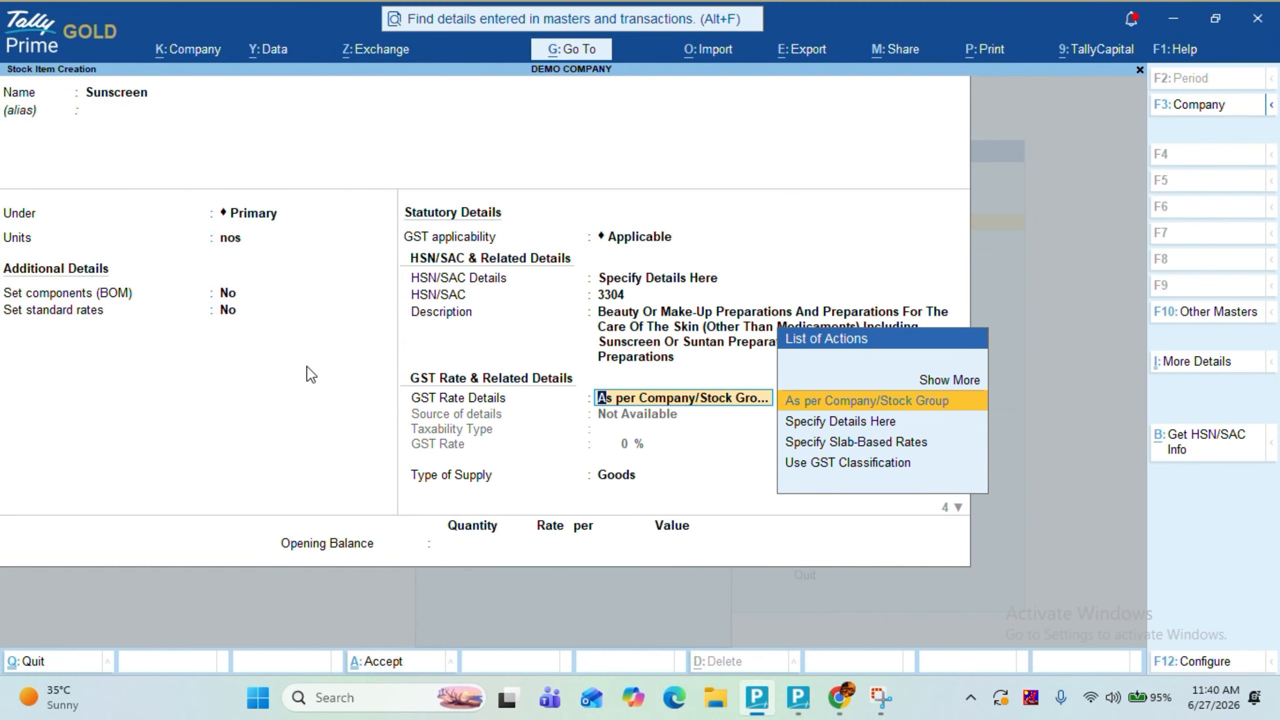
Specify the Sunscreen item's GST rate details directly as Taxable at 18%
{"action": "key", "text": "Down"}
{"action": "key", "text": "Return"}
{"action": "key", "text": "Return"}
{"action": "type", "text": "18"}
{"action": "key", "text": "Return"}
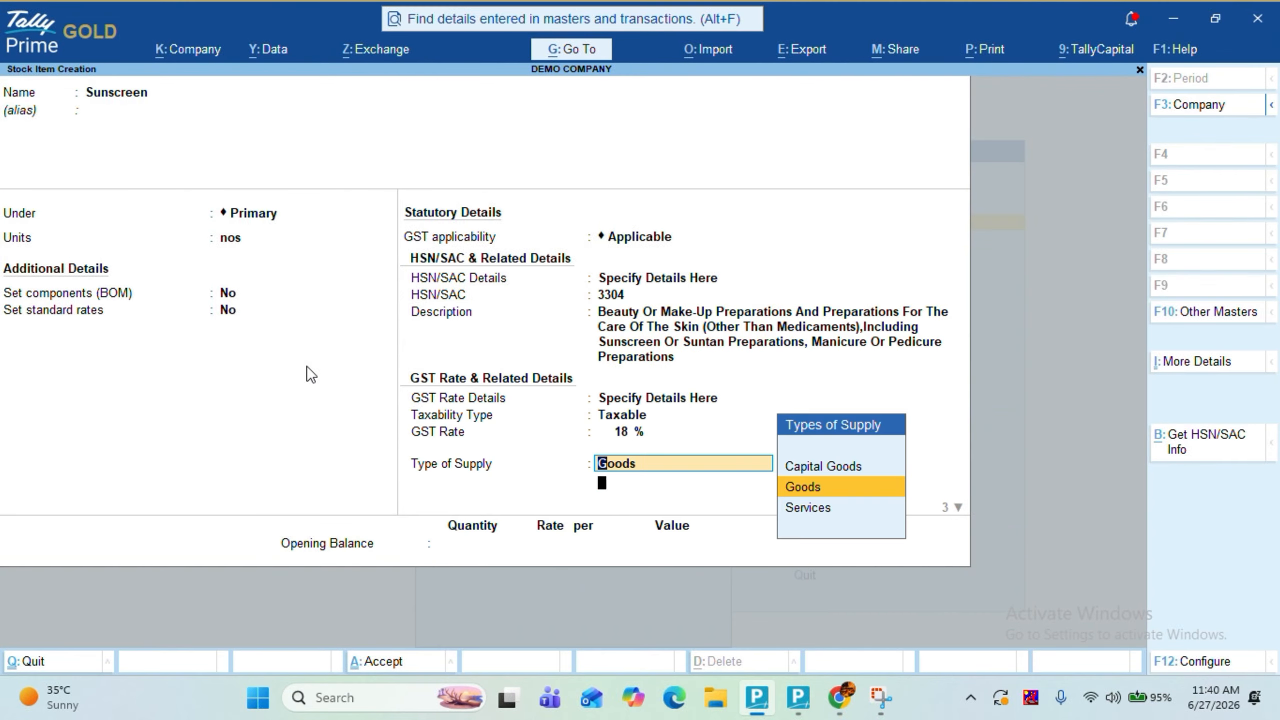
Keep Goods as the type of supply, save the Sunscreen stock item, and return to the Gateway of Tally
{"action": "key", "text": "Return"}
{"action": "key", "text": "Return"}
{"action": "key", "text": "Return"}
{"action": "key", "text": "Return"}
{"action": "key", "text": "Escape"}
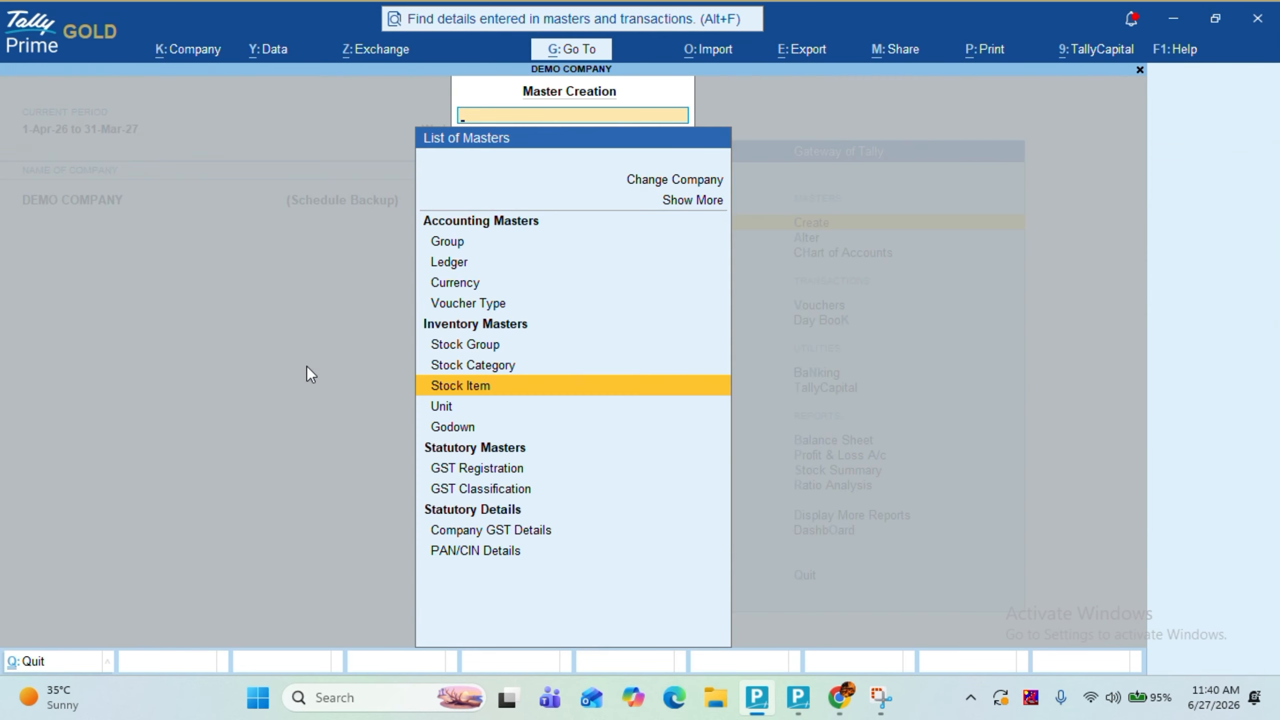
{"action": "key", "text": "Escape"}
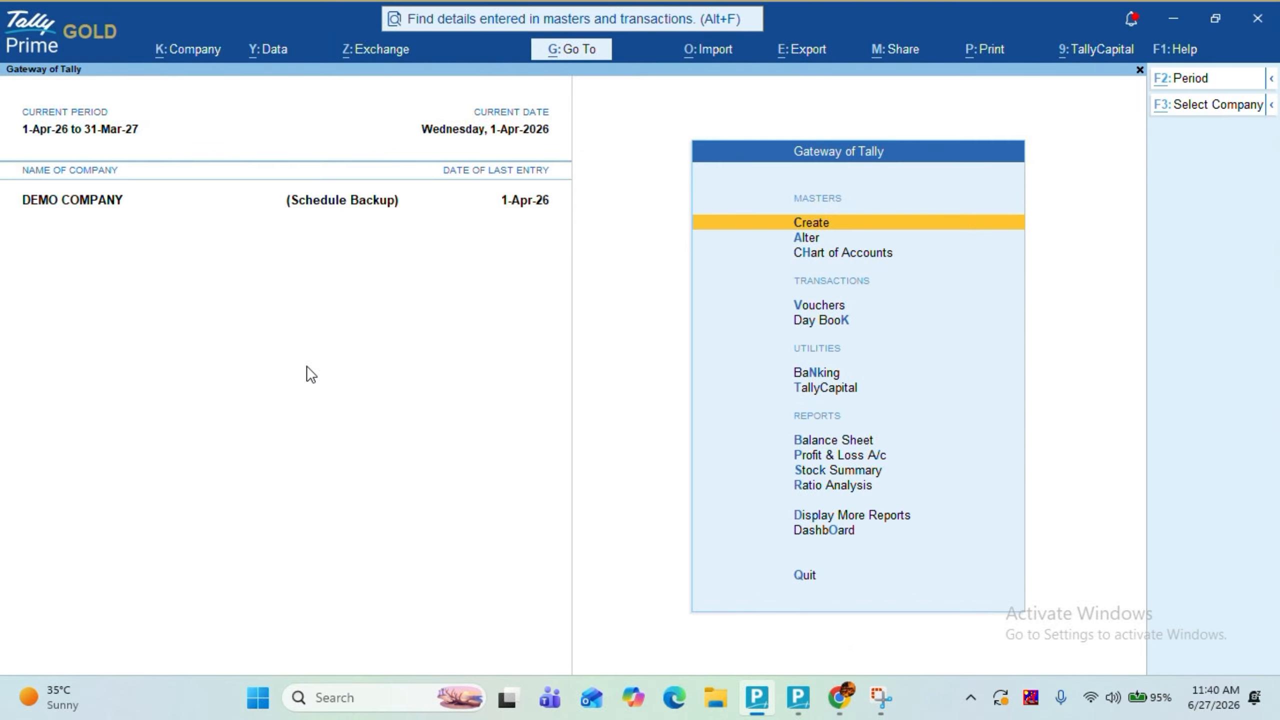
Switch to the Demo - 004 window, open a sales voucher, and choose Select Unused Voucher Nos. in its voucher number details
{"action": "key", "text": "alt+Tab"}
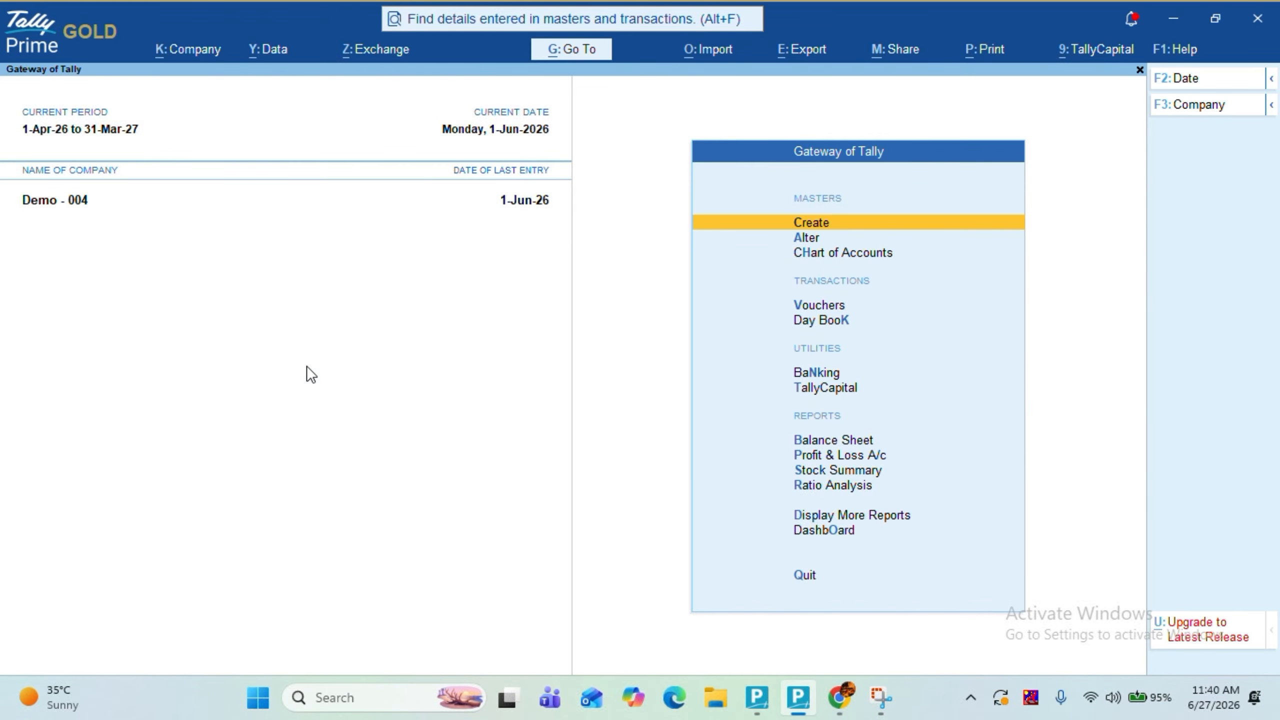
{"action": "key", "text": "v"}
{"action": "key", "text": "F8"}
{"action": "key", "text": "ctrl+i"}
{"action": "key", "text": "Return"}
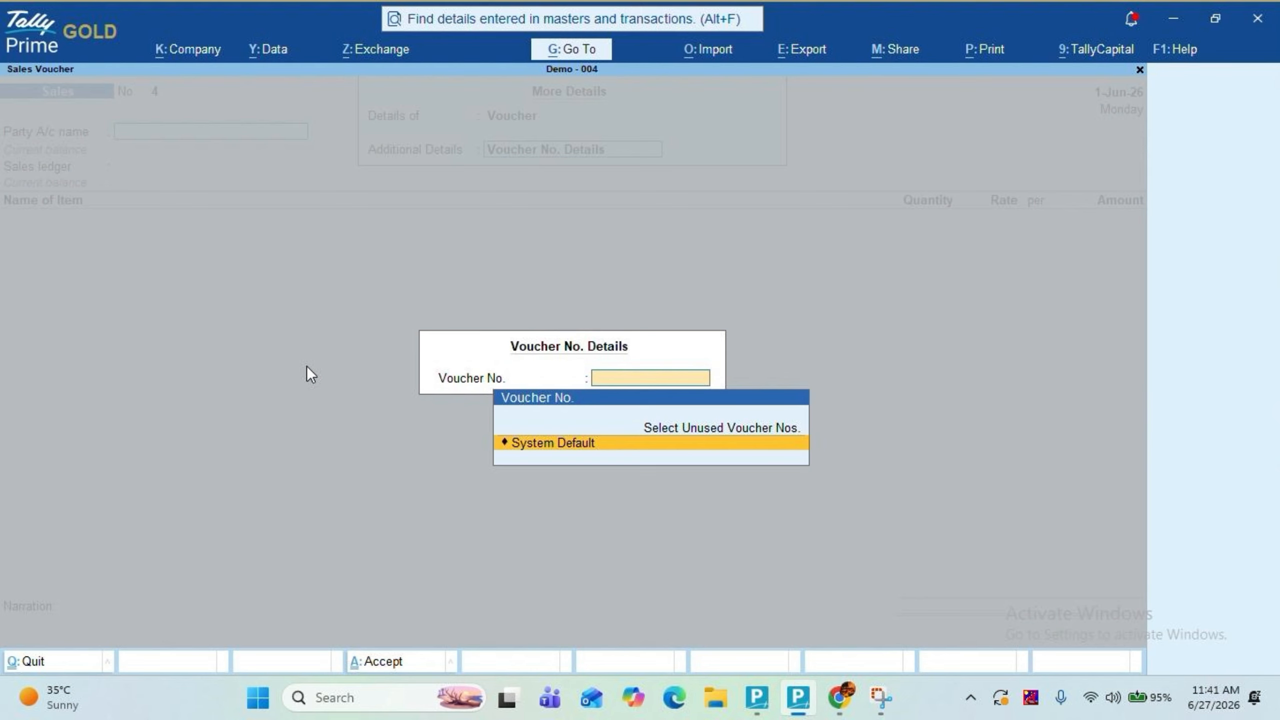
{"action": "key", "text": "Up"}
{"action": "key", "text": "Return"}
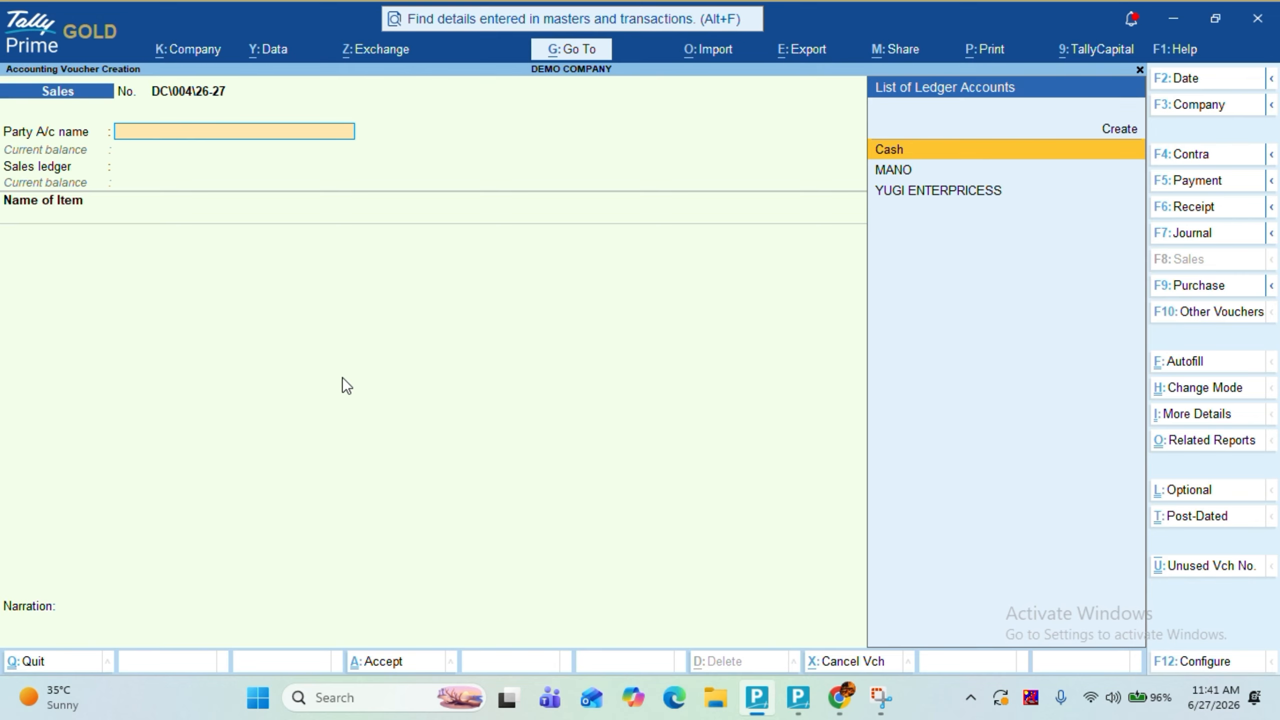
In DEMO COMPANY's sales voucher, pick the unused voucher number DC\003\26-27 and go through the party ledger list
{"action": "left_click", "coordinate": [1189, 575]}
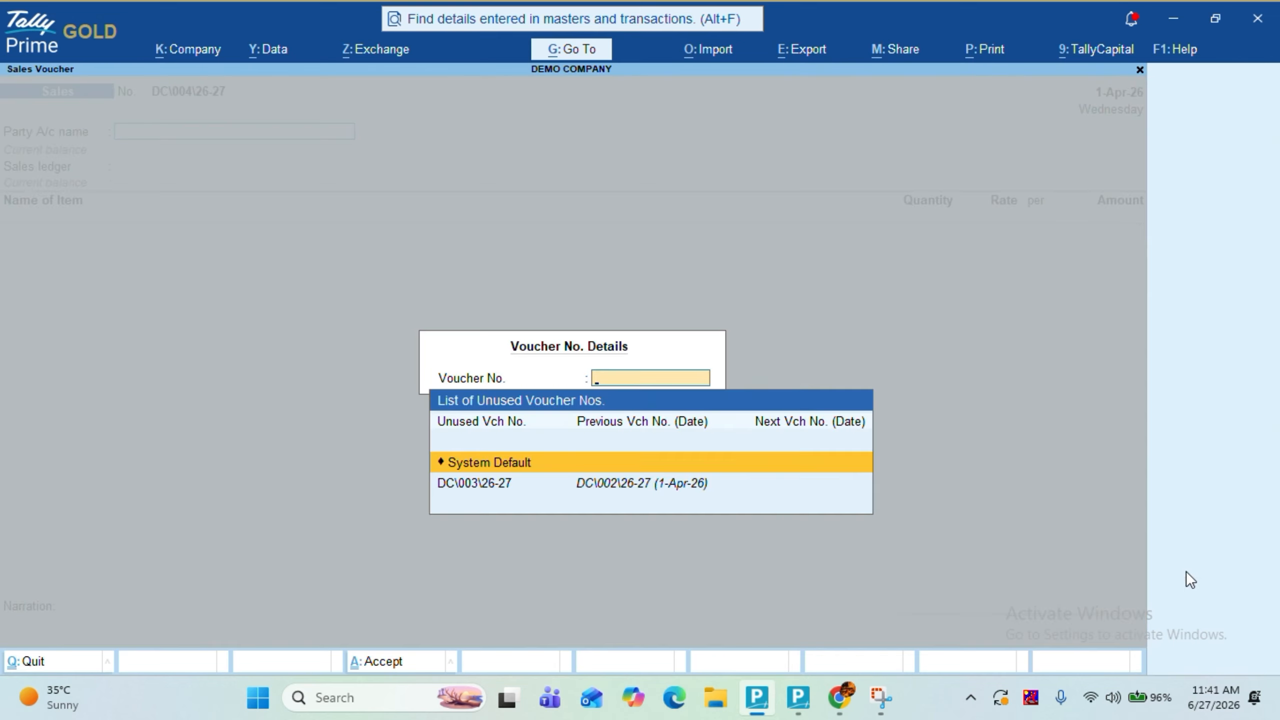
{"action": "key", "text": "Down"}
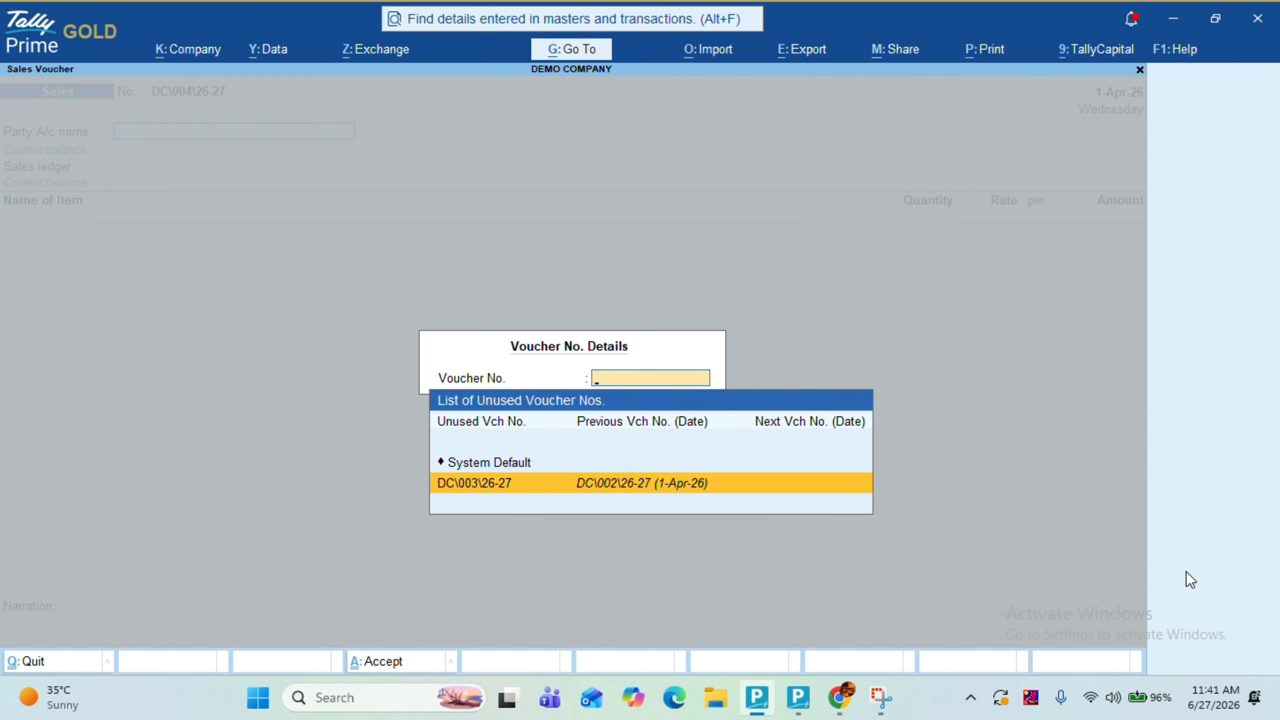
{"action": "key", "text": "Return"}
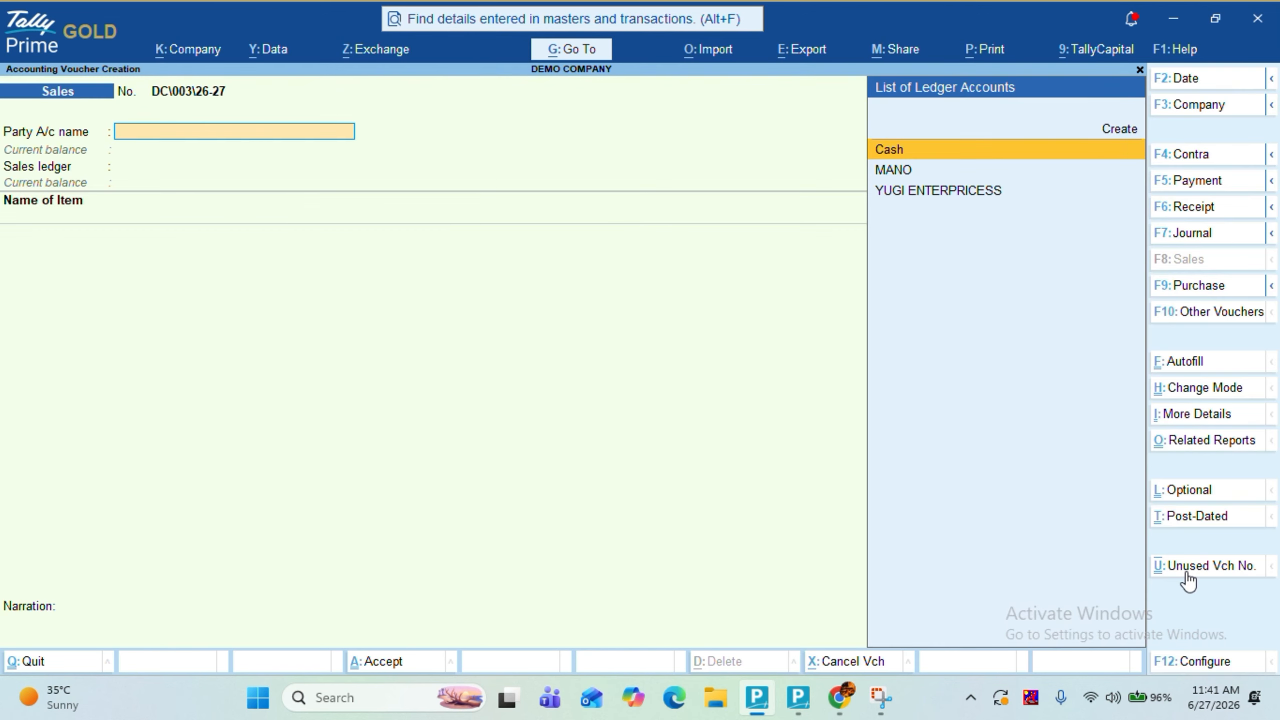
{"action": "key", "text": "Down"}
{"action": "key", "text": "Down"}
Switch to the Demo - 004 sales voucher and set the party to MANO ENTERPRICESS and the sales ledger to TAXABLE 18%
{"action": "key", "text": "alt+Tab"}
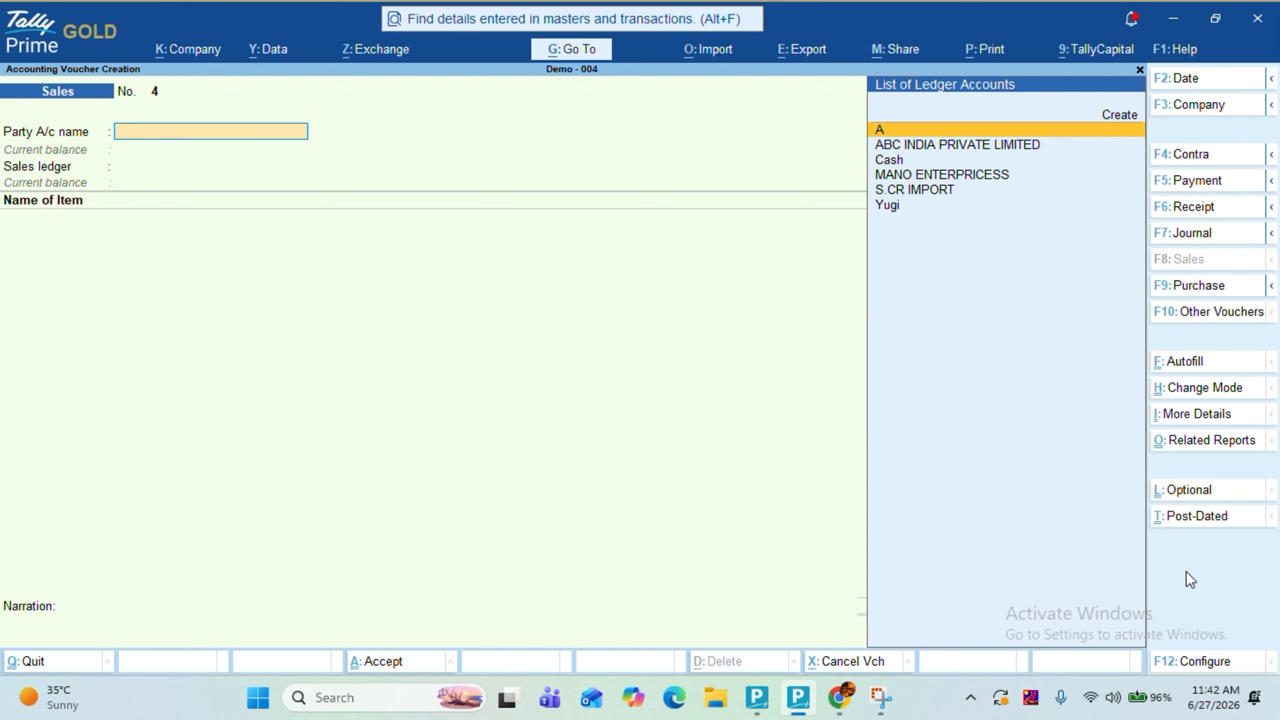
{"action": "key", "text": "Down"}
{"action": "key", "text": "Down"}
{"action": "key", "text": "Down"}
{"action": "key", "text": "Return"}
{"action": "key", "text": "Return"}
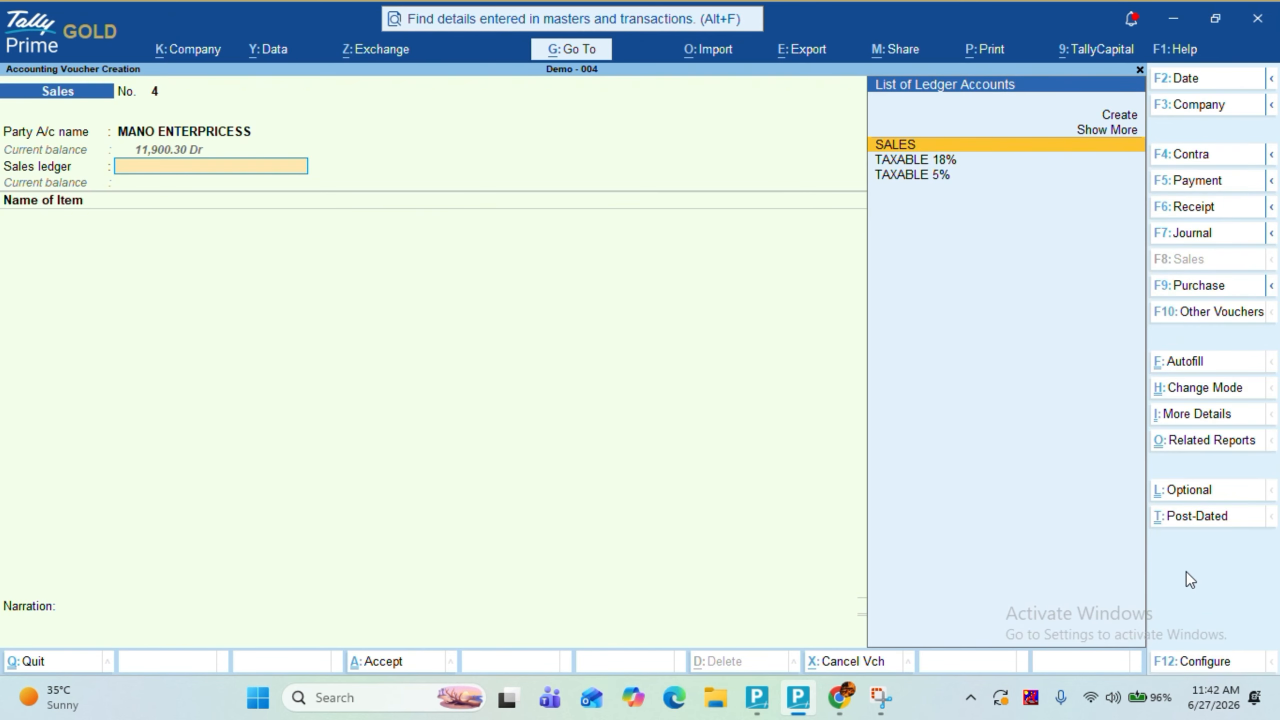
{"action": "key", "text": "Down"}
{"action": "key", "text": "Return"}
Add the Sunscreen item to the sales voucher with a quantity of 10 NOS at a rate of 99
{"action": "type", "text": "sun"}
{"action": "key", "text": "Return"}
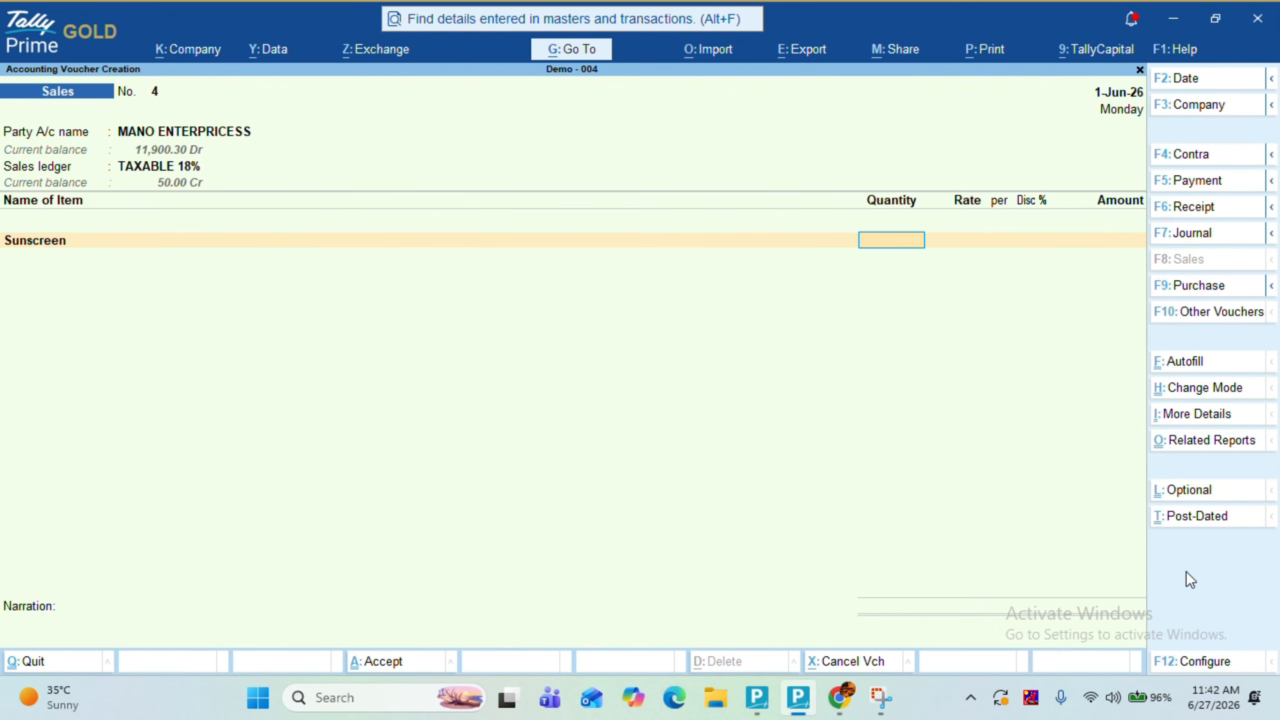
{"action": "type", "text": "10"}
{"action": "key", "text": "Return"}
{"action": "type", "text": "99"}
{"action": "key", "text": "Return"}
{"action": "key", "text": "Return"}
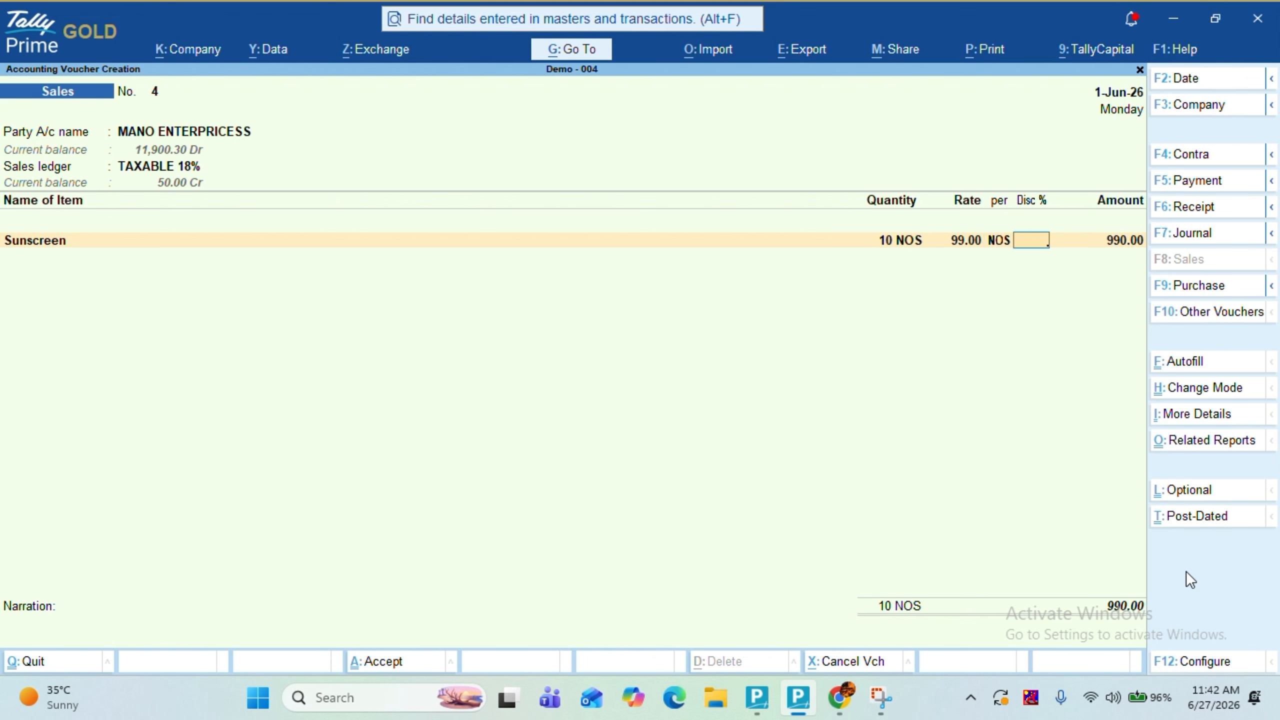
Apply a 5% discount to the Sunscreen line and start entering the CGST ledger
{"action": "type", "text": "5"}
{"action": "key", "text": "Return"}
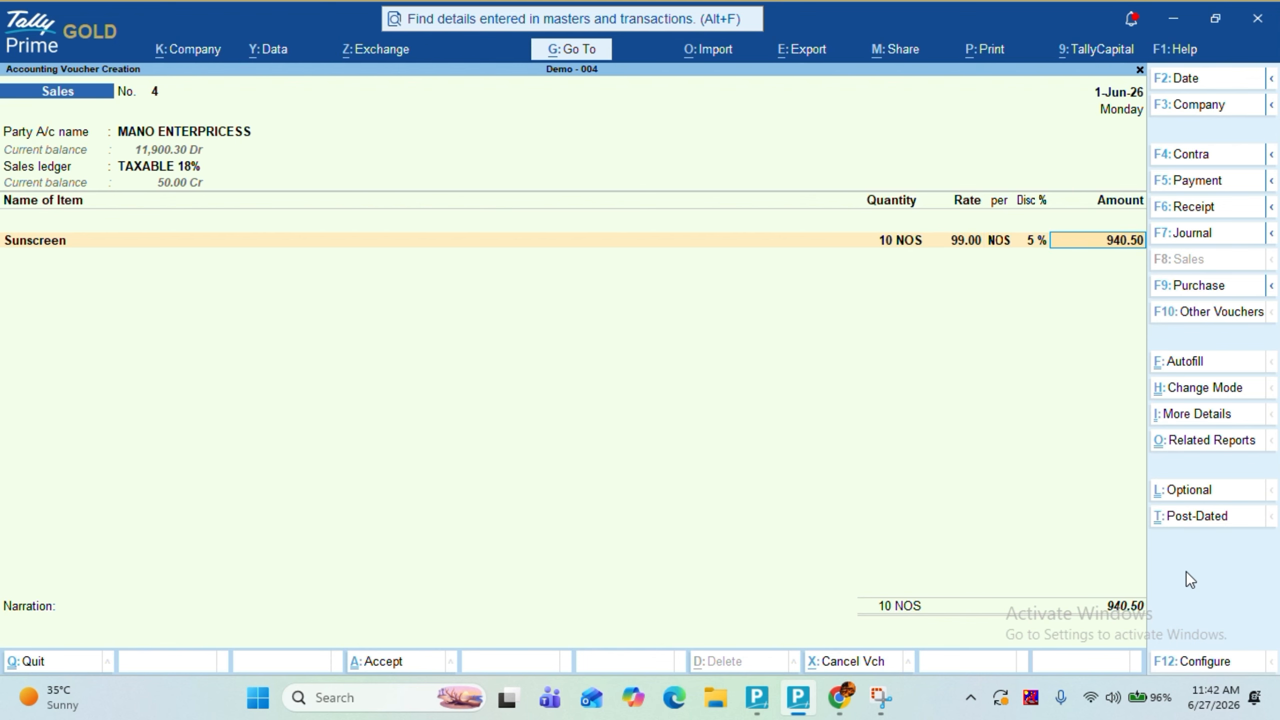
{"action": "key", "text": "Return"}
{"action": "type", "text": "Cgst"}
Switch to the DEMO COMPANY window and enable Use Discount column in invoices in the company features
{"action": "key", "text": "alt+Tab"}
{"action": "key", "text": "F11"}
{"action": "key", "text": "Return"}
{"action": "key", "text": "Return"}
{"action": "key", "text": "Return"}
{"action": "key", "text": "Return"}
{"action": "key", "text": "Return"}
{"action": "key", "text": "Return"}
{"action": "key", "text": "Return"}
{"action": "key", "text": "Return"}
{"action": "key", "text": "Return"}
{"action": "key", "text": "Return"}
{"action": "key", "text": "Return"}
{"action": "type", "text": "y"}
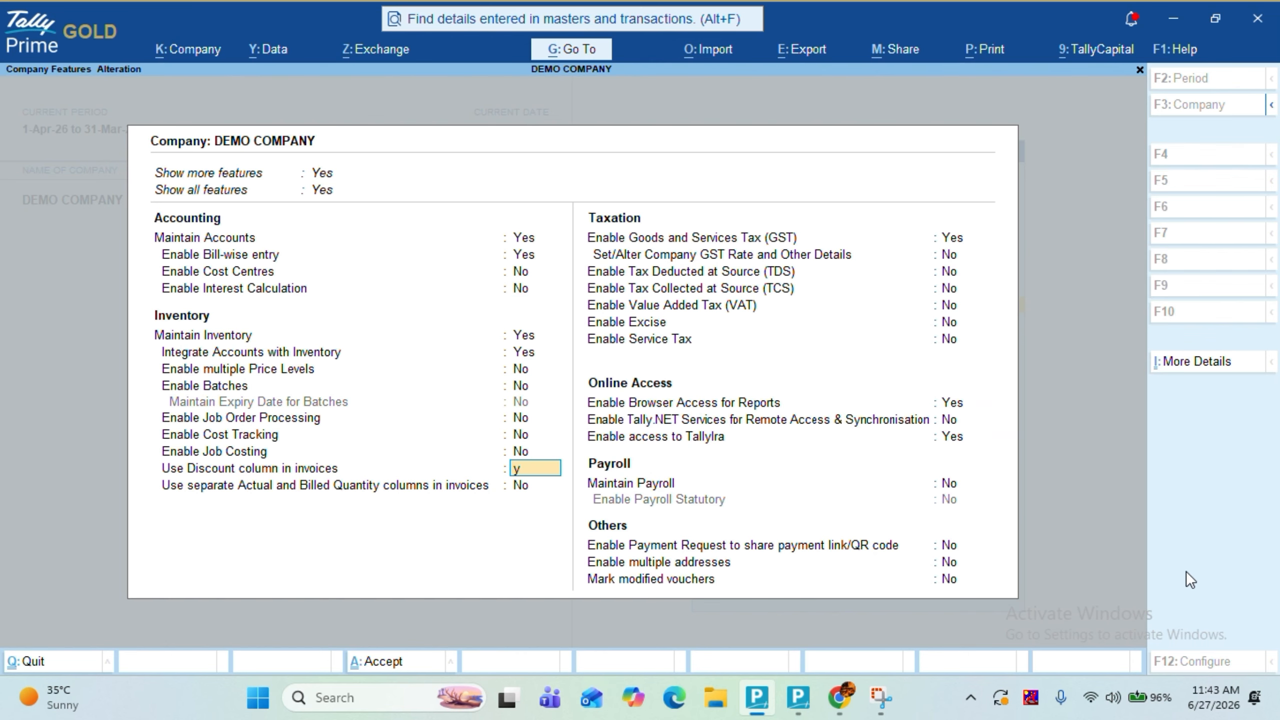
{"action": "key", "text": "Return"}
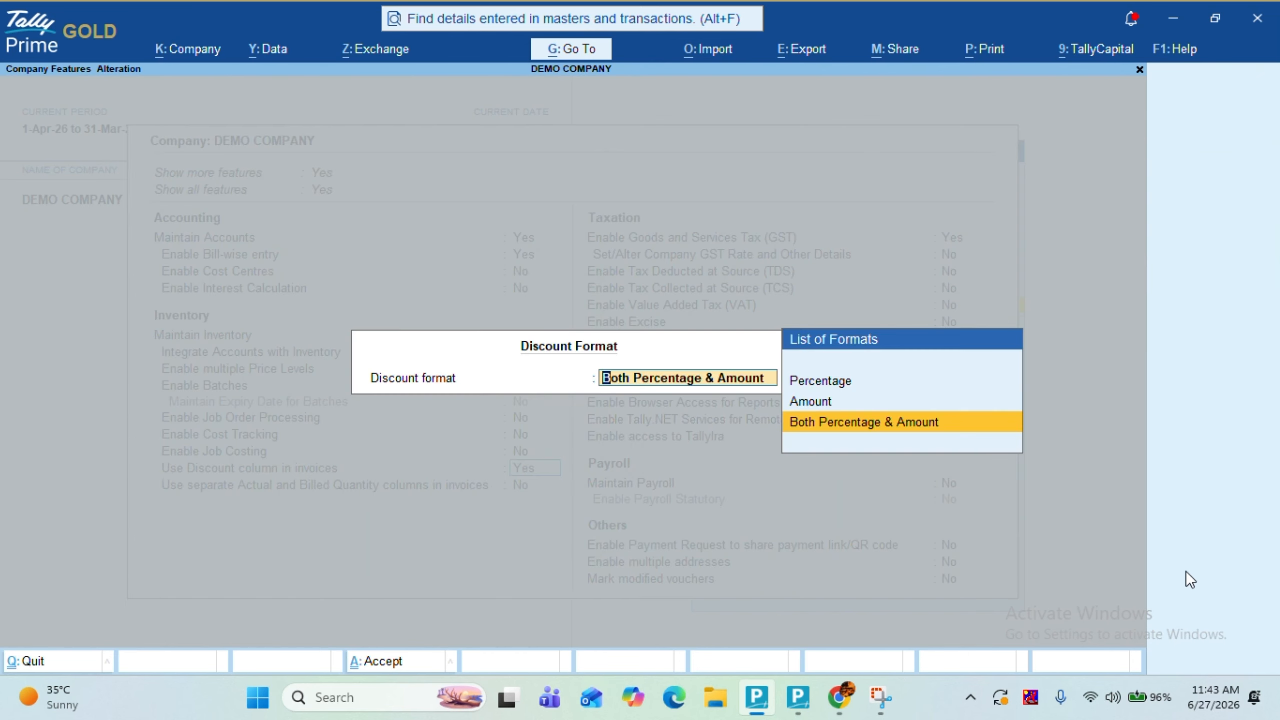
Set the discount format to Both Percentage & Amount and save the company features
{"action": "key", "text": "Up"}
{"action": "key", "text": "Up"}
{"action": "key", "text": "Down"}
{"action": "key", "text": "Down"}
{"action": "key", "text": "Return"}
{"action": "key", "text": "ctrl+a"}
Select YUGI ENTERPRICESS as the sales voucher's party, accept the party details, and choose the SALES ledger
{"action": "key", "text": "Down"}
{"action": "key", "text": "Down"}
{"action": "key", "text": "Return"}
{"action": "key", "text": "ctrl+a"}
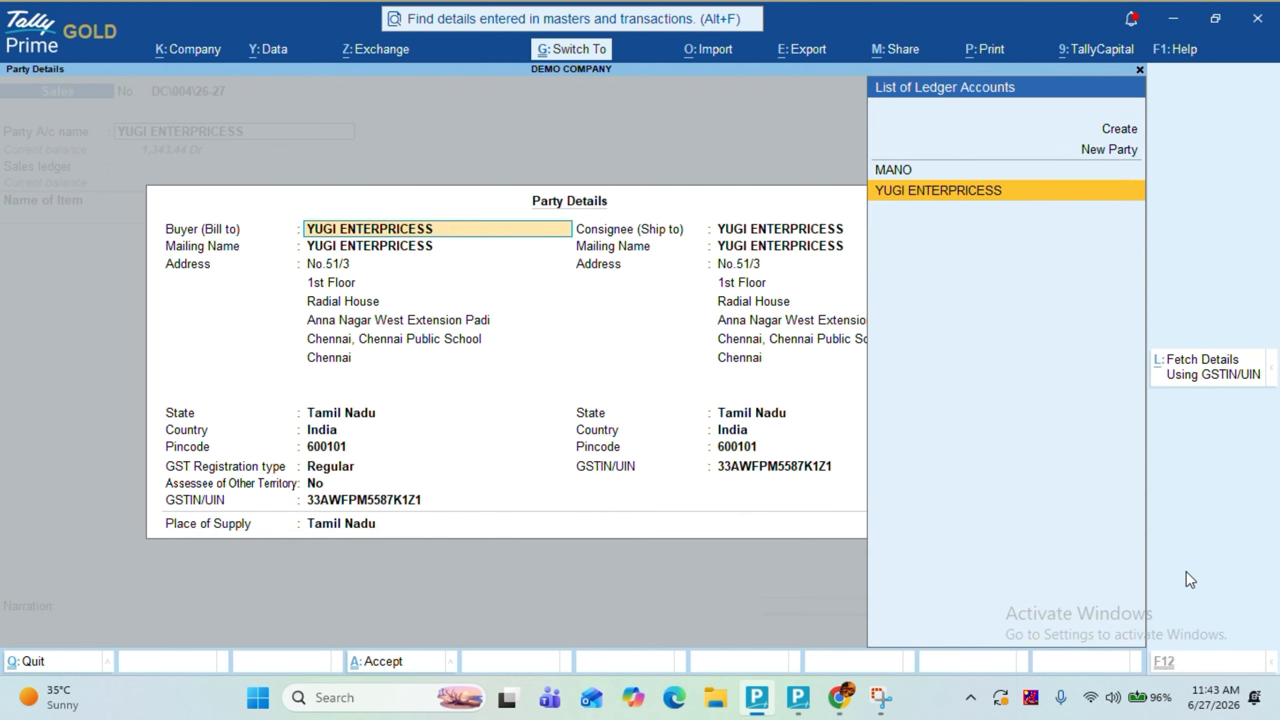
{"action": "key", "text": "ctrl+a"}
{"action": "key", "text": "Return"}
Add the Sunscreen item to DEMO COMPANY's sales voucher with a quantity of 10 nos at a rate of 99
{"action": "type", "text": "Sun"}
{"action": "key", "text": "Return"}
{"action": "key", "text": "Return"}
{"action": "type", "text": "10"}
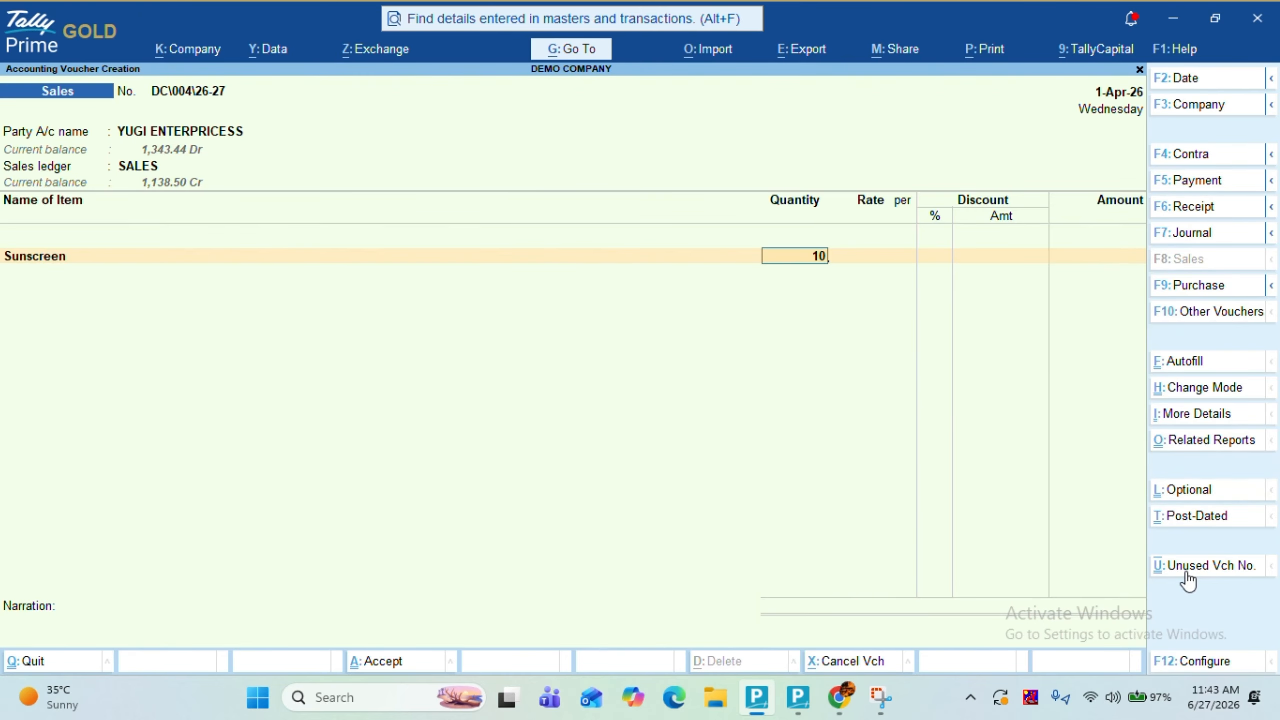
{"action": "key", "text": "Return"}
{"action": "type", "text": "99"}
{"action": "key", "text": "Return"}
{"action": "key", "text": "Return"}
Try a 5% discount on the Sunscreen line, and clear the discount percentage again
{"action": "type", "text": "5"}
{"action": "key", "text": "Return"}
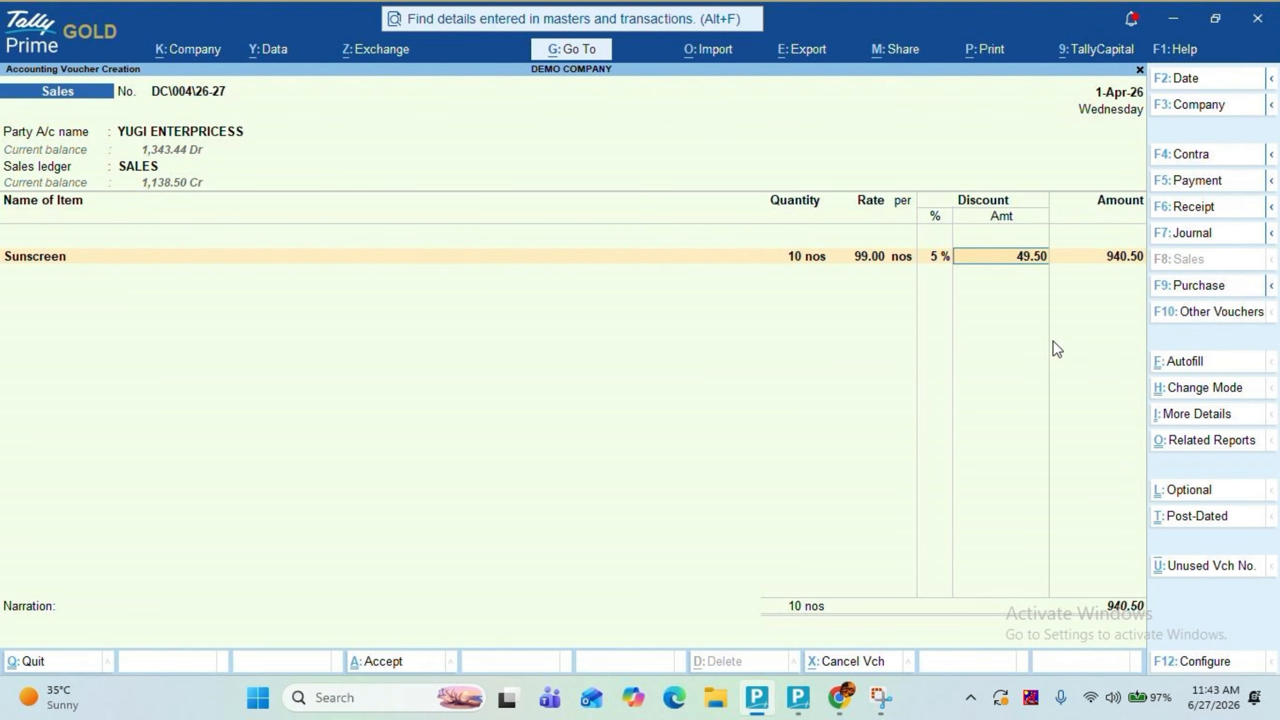
{"action": "key", "text": "BackSpace"}
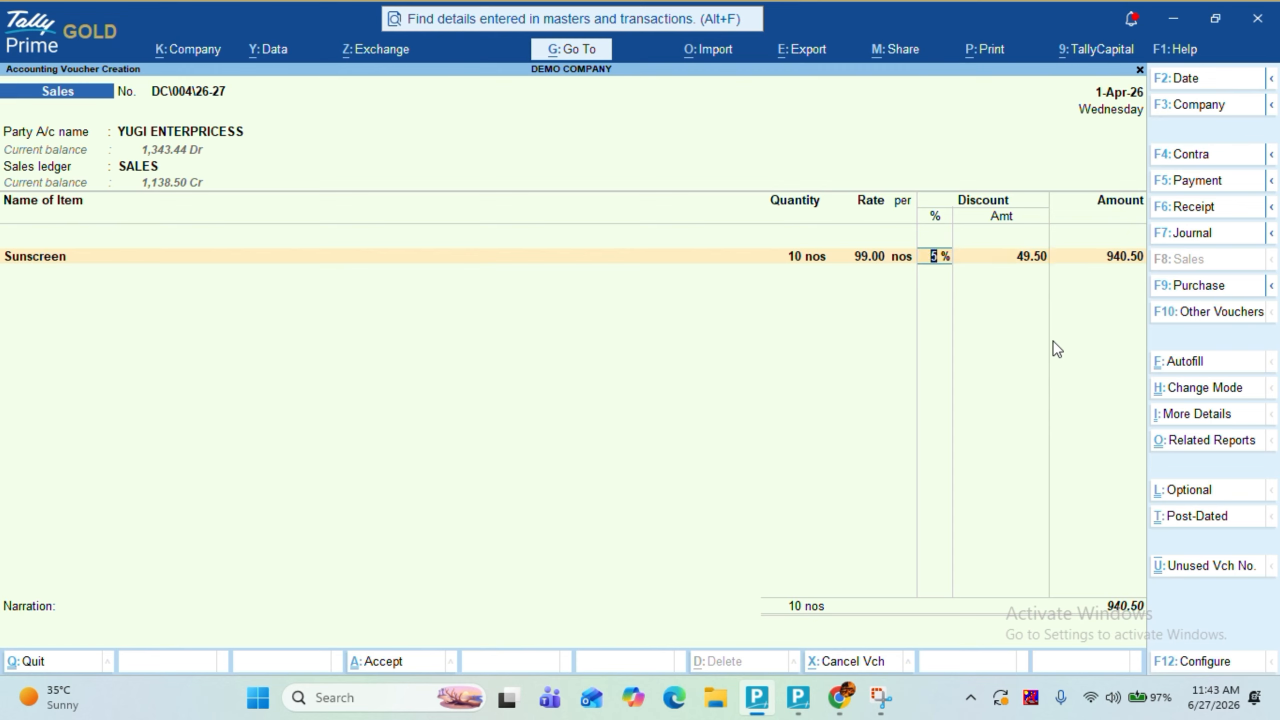
{"action": "key", "text": "Delete"}
{"action": "key", "text": "Return"}
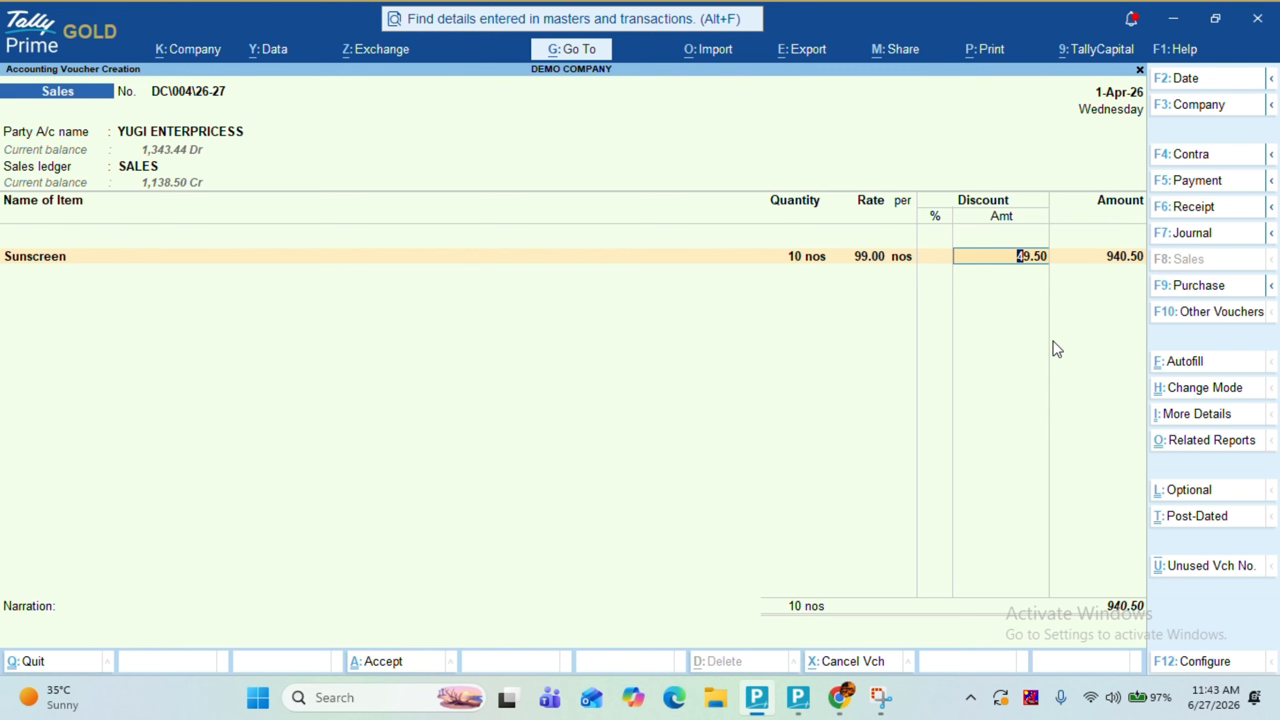
Set the Sunscreen line's discount amount to 100 and accept its GST rate details with SALES as the source
{"action": "type", "text": "100"}
{"action": "key", "text": "Return"}
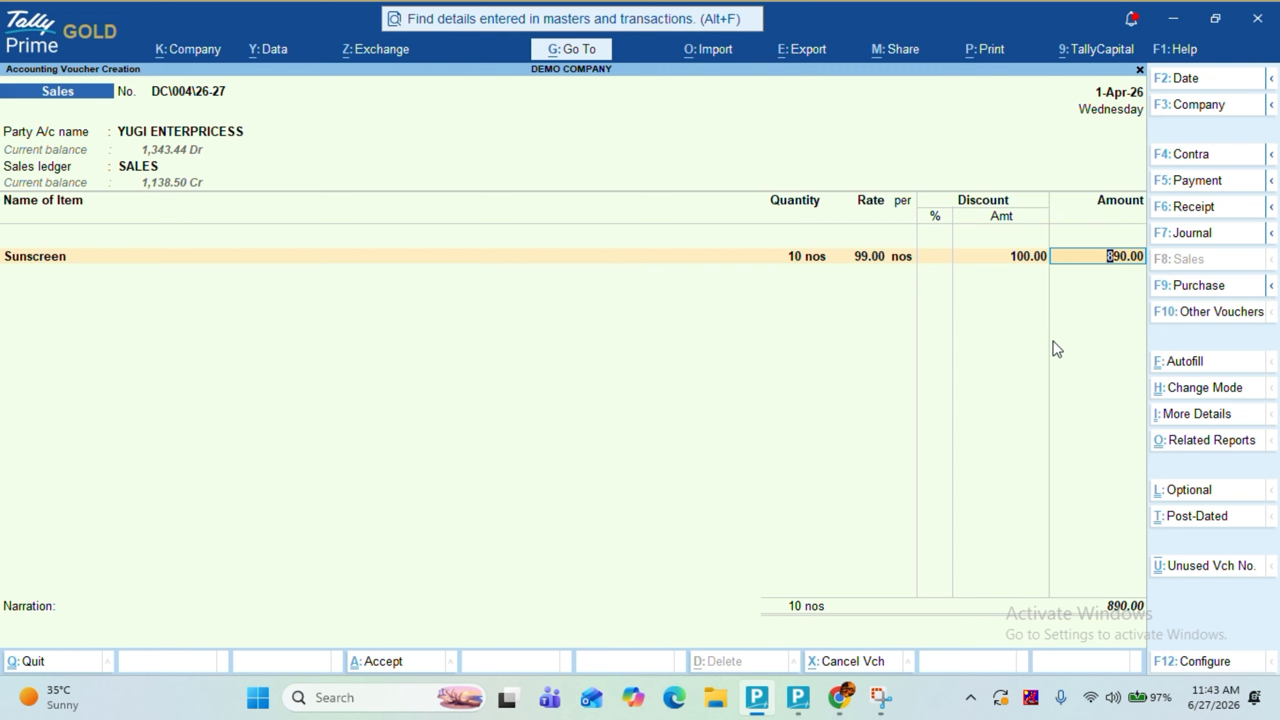
{"action": "key", "text": "Return"}
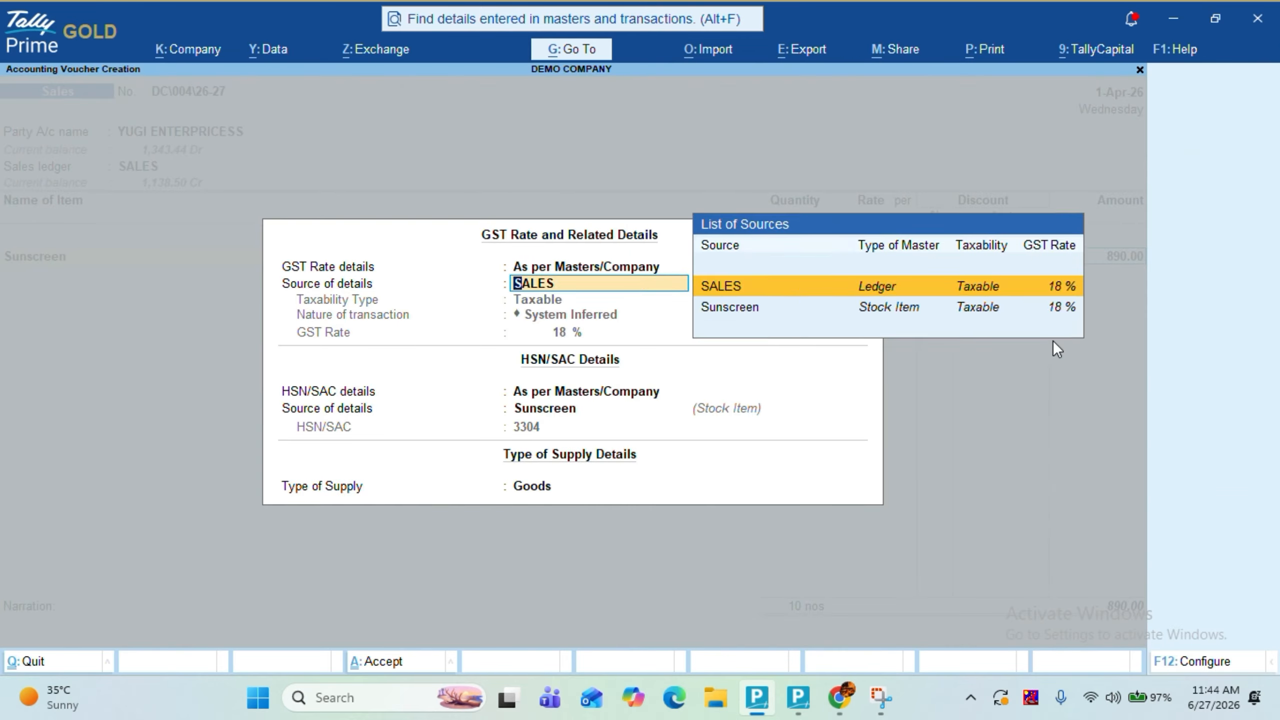
{"action": "key", "text": "Return"}
{"action": "key", "text": "Return"}
{"action": "key", "text": "Return"}
{"action": "key", "text": "Return"}
Add the CGST 9% and SGST 9% ledgers below the Sunscreen line
{"action": "type", "text": "Cgs"}
{"action": "key", "text": "Return"}
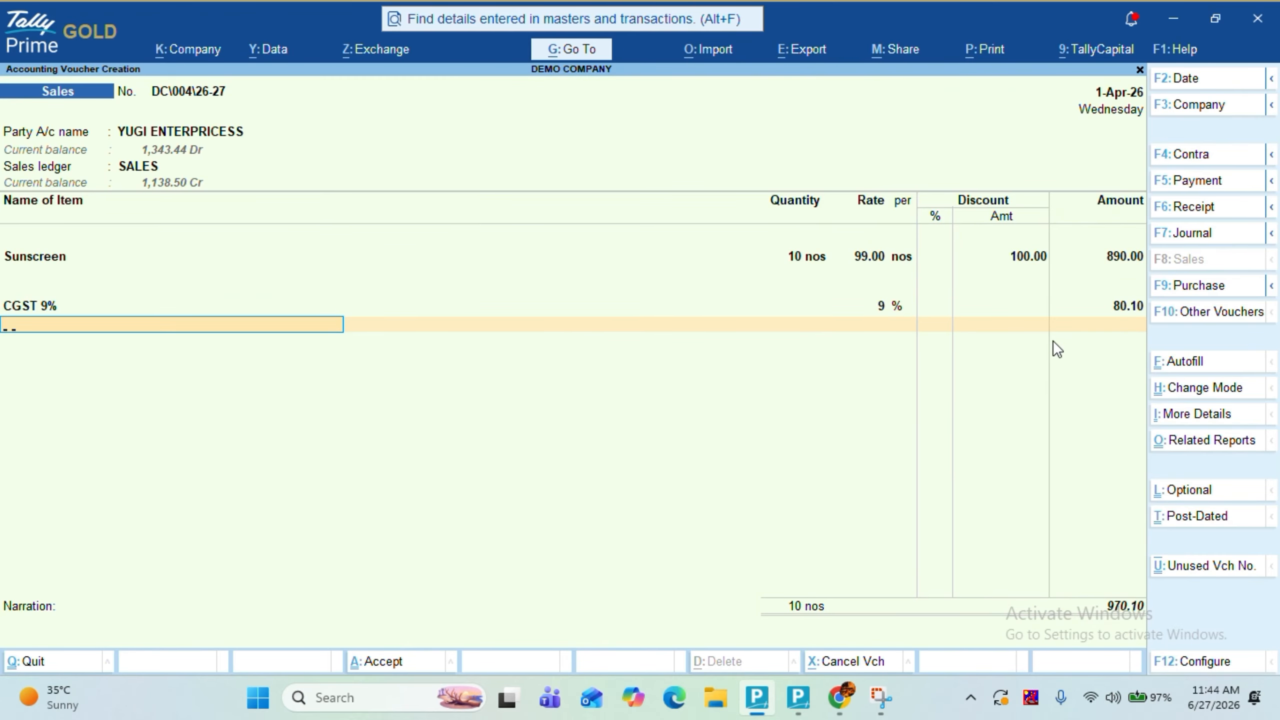
{"action": "type", "text": "Sgst"}
{"action": "key", "text": "Return"}
{"action": "key", "text": "Return"}
{"action": "key", "text": "Return"}
Keep Provide GST/e-Way Bill details at No and save the sales voucher
{"action": "key", "text": "Up"}
{"action": "key", "text": "Return"}
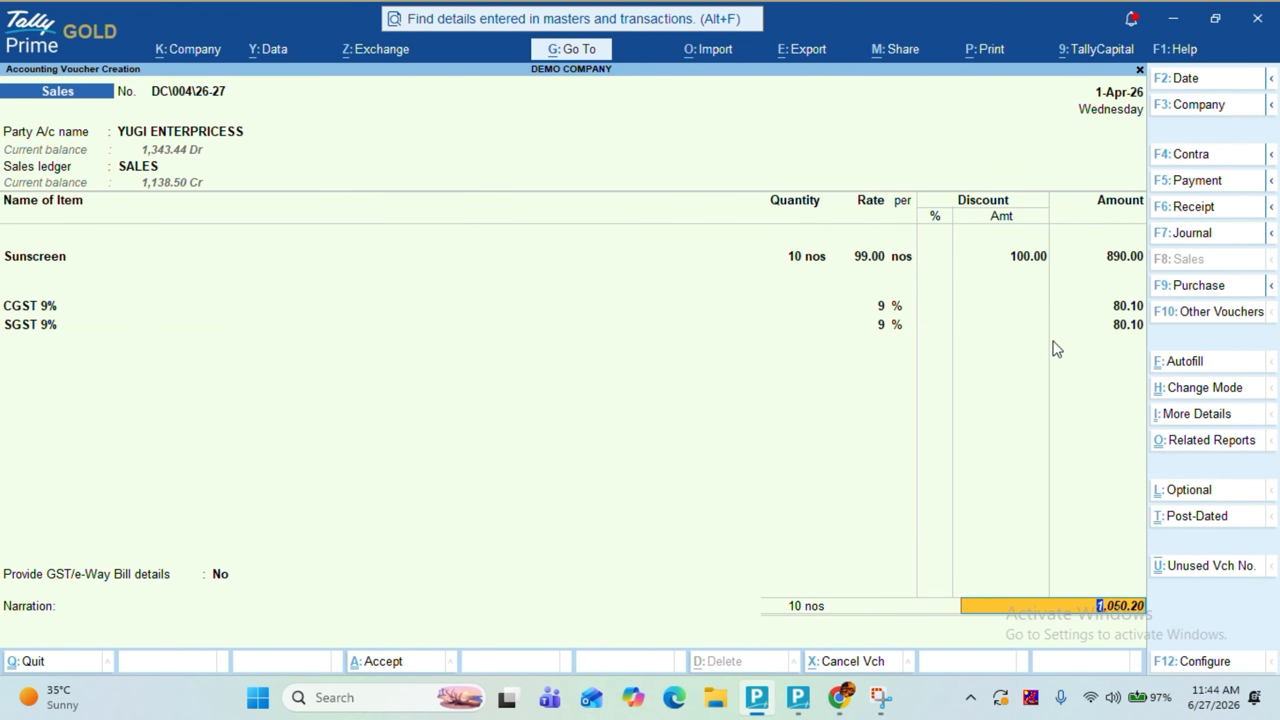
{"action": "key", "text": "Return"}
{"action": "key", "text": "Return"}
{"action": "key", "text": "Return"}
{"action": "key", "text": "Return"}
{"action": "key", "text": "Return"}
{"action": "key", "text": "Return"}
{"action": "key", "text": "Return"}
{"action": "key", "text": "Return"}
Reopen the saved sales voucher, bring up its print settings, and open the invoice templates
{"action": "key", "text": "Page_Up"}
{"action": "key", "text": "ctrl+p"}
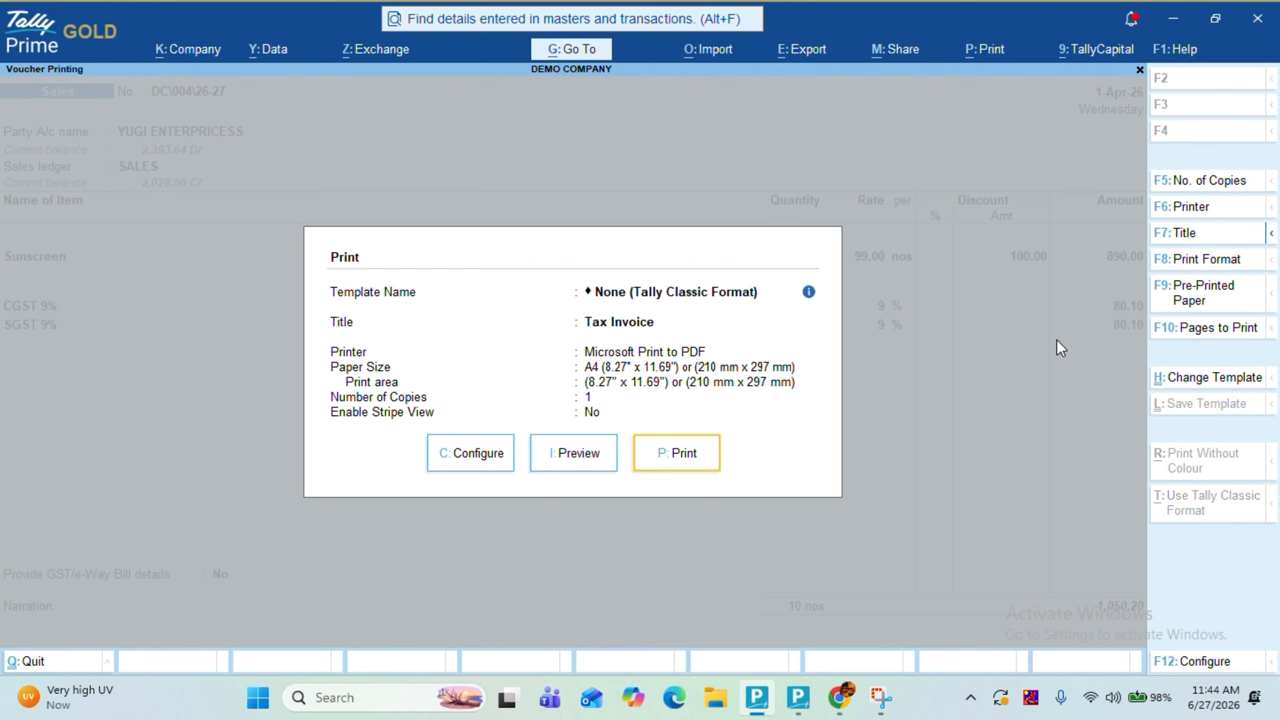
{"action": "left_click", "coordinate": [1195, 378]}
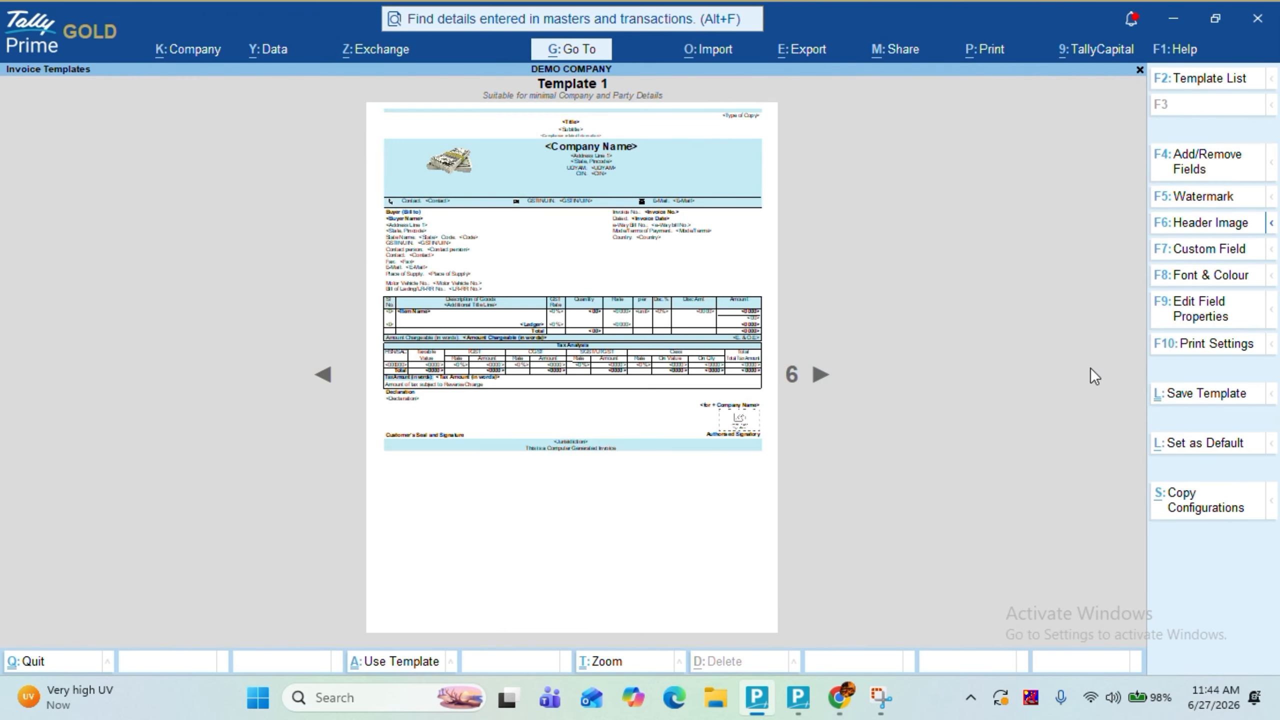
Save the invoice template as My, set as default for all Sales, for This Company, with Save Printer, Export To details at No
{"action": "left_click", "coordinate": [1214, 392]}
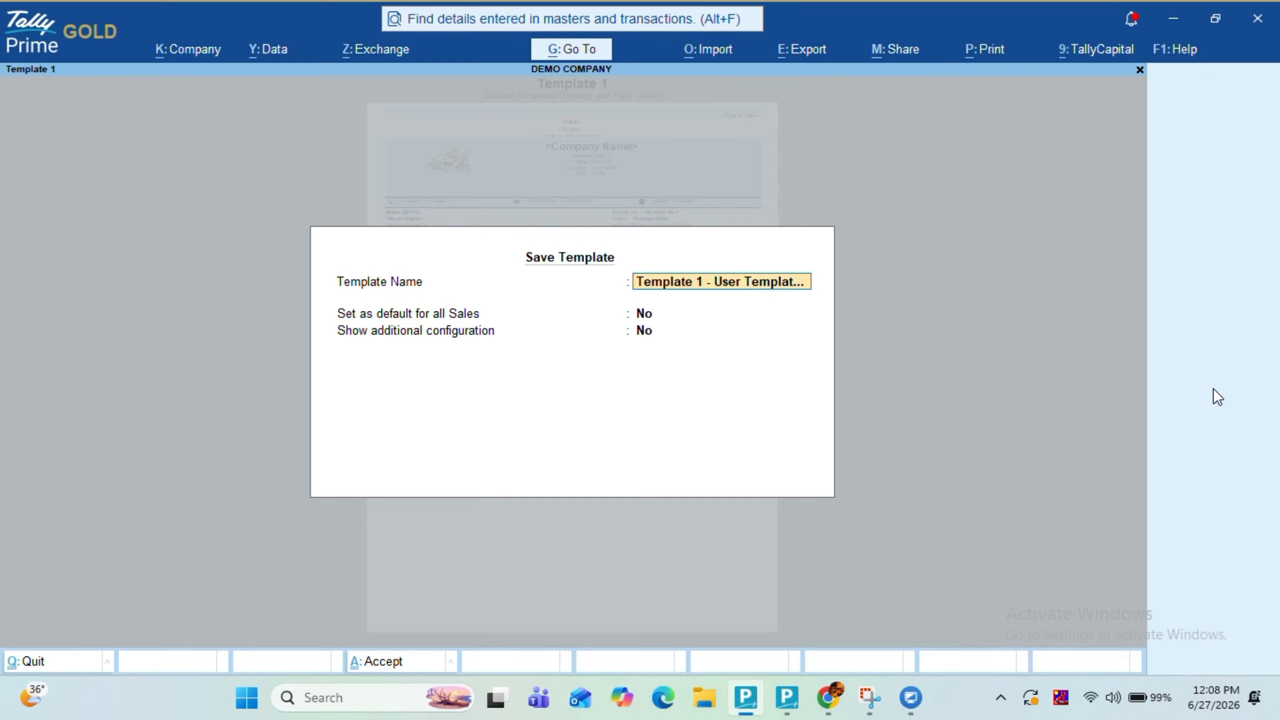
{"action": "type", "text": "My"}
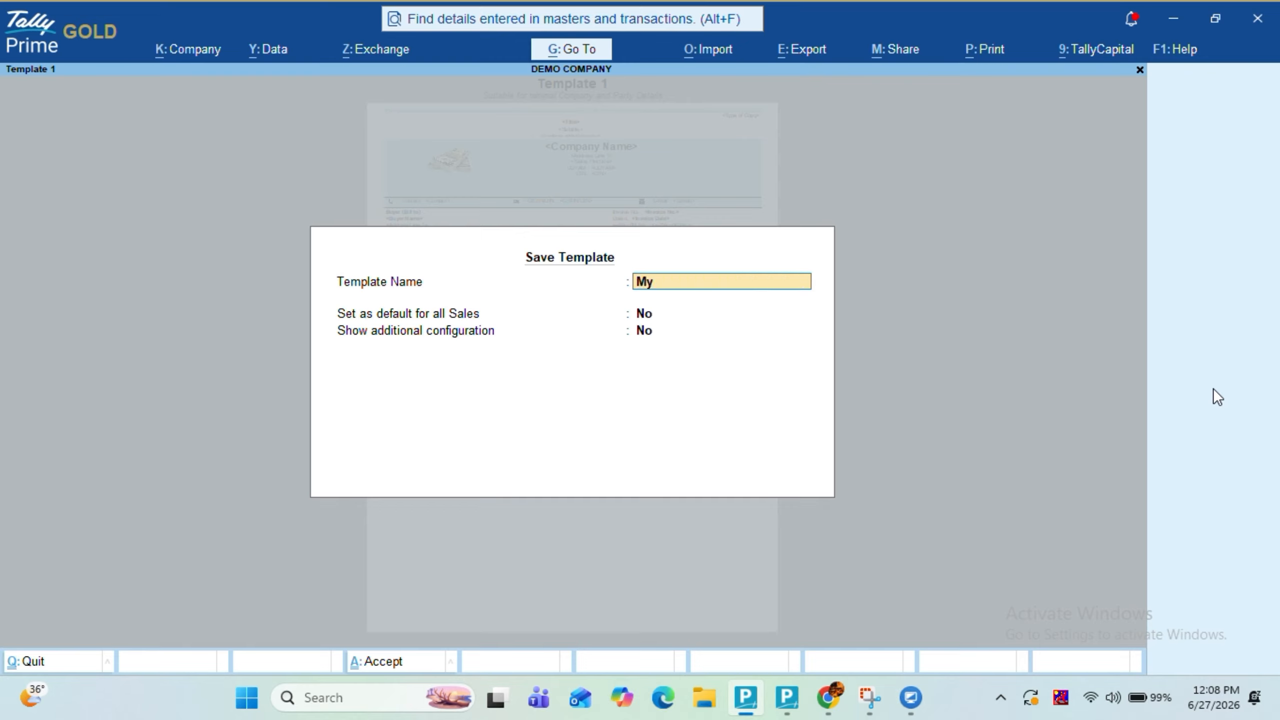
{"action": "key", "text": "Return"}
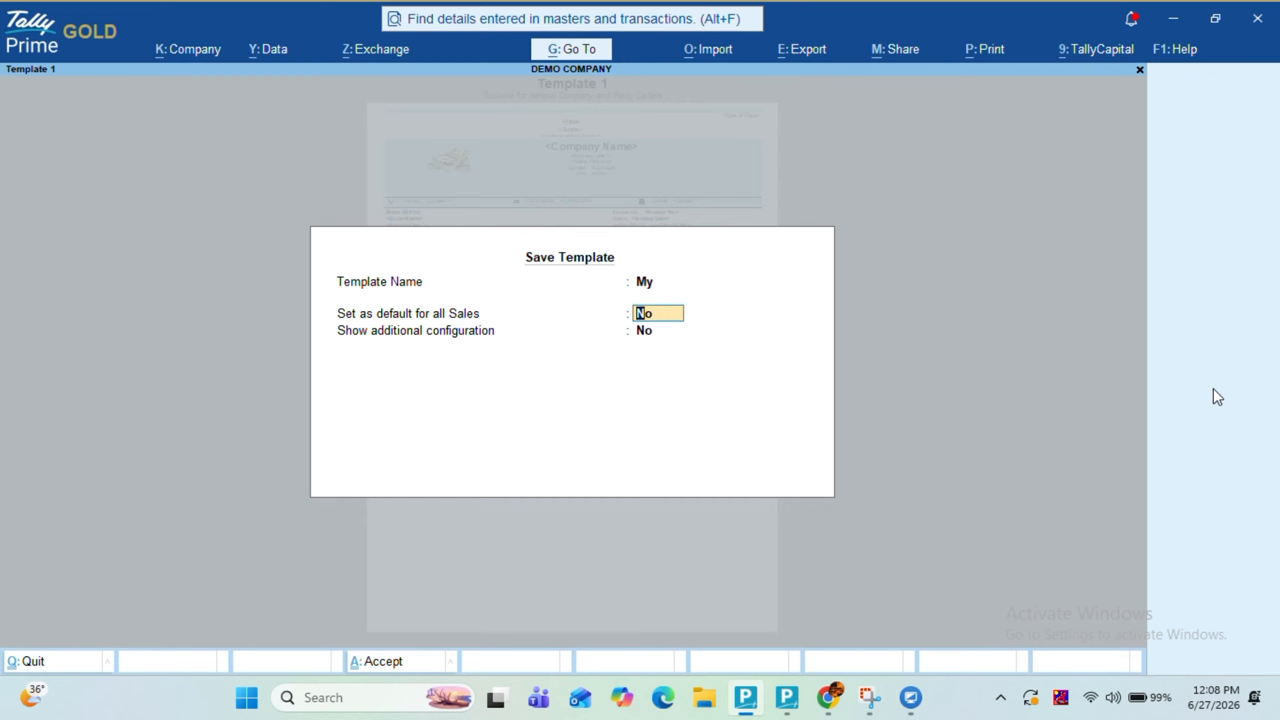
{"action": "key", "text": "y"}
{"action": "key", "text": "y"}
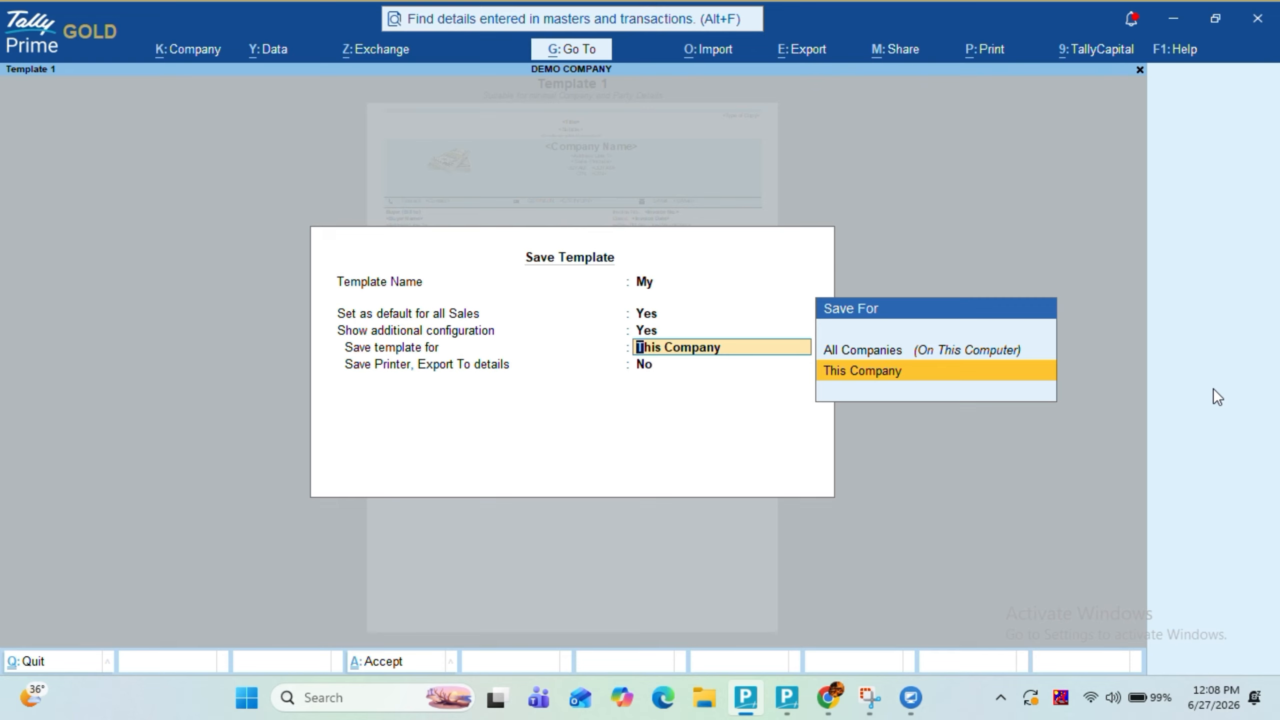
{"action": "key", "text": "Return"}
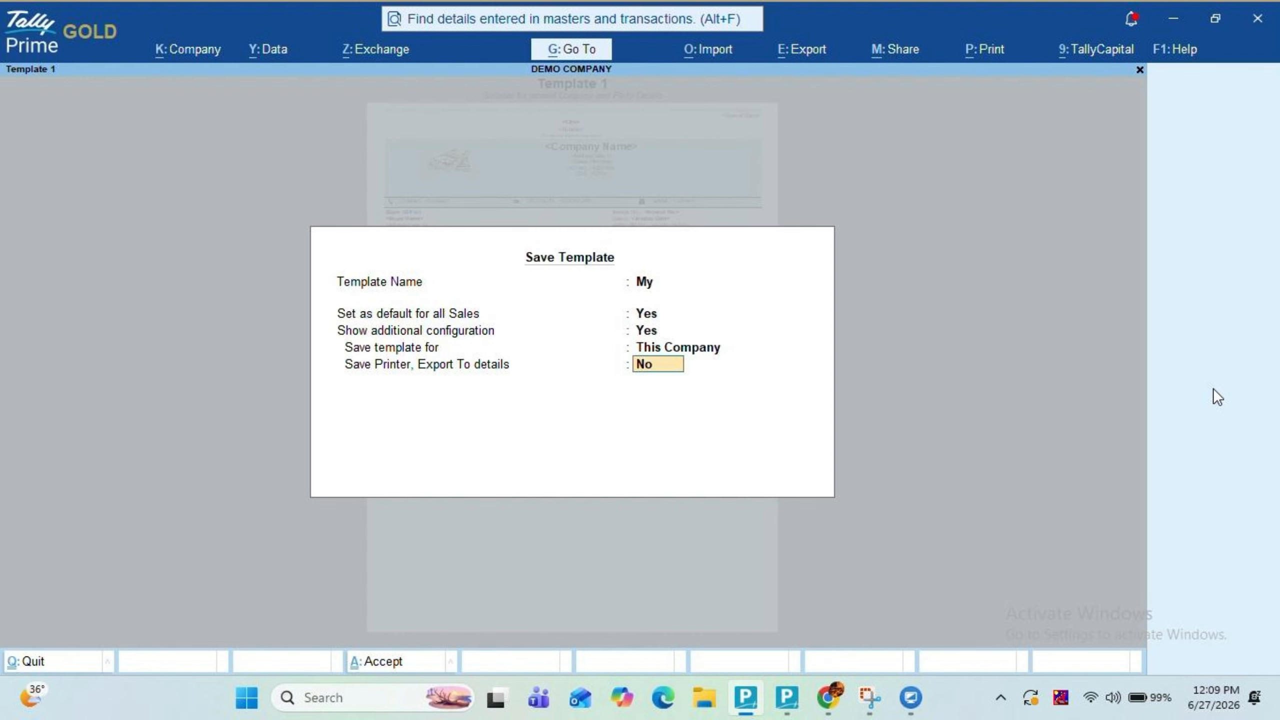
{"action": "key", "text": "Return"}
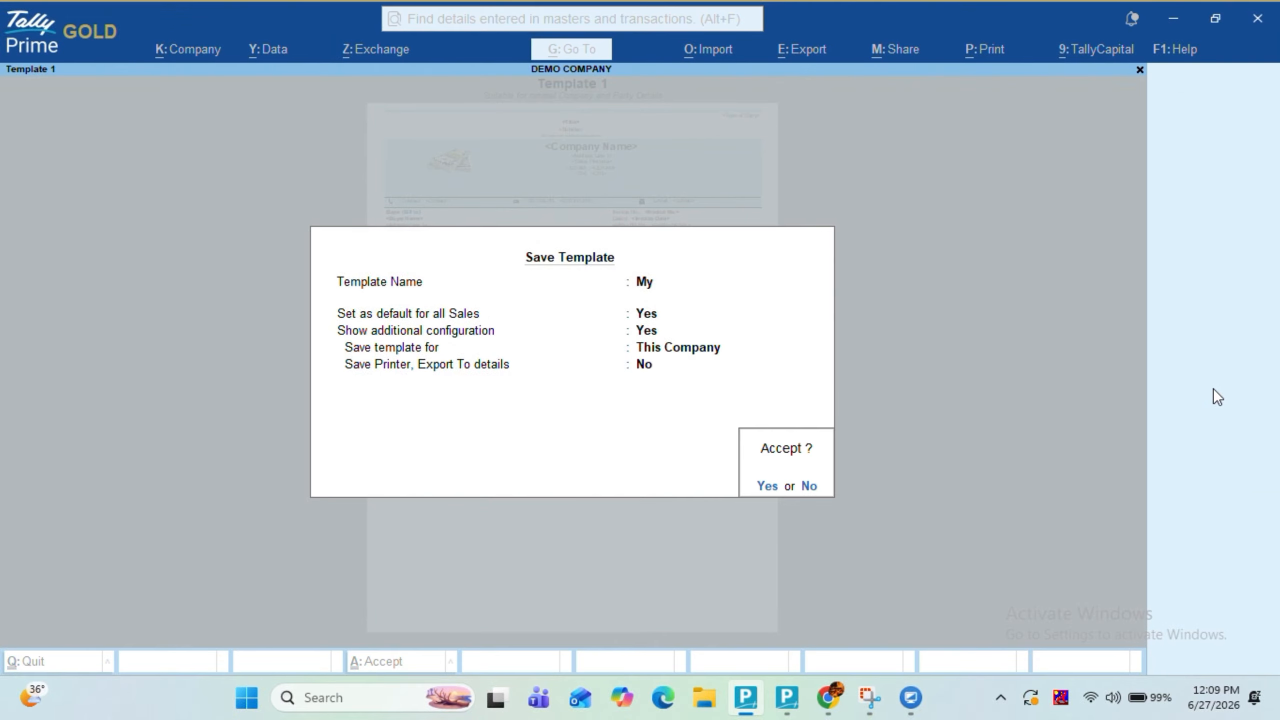
{"action": "key", "text": "Return"}
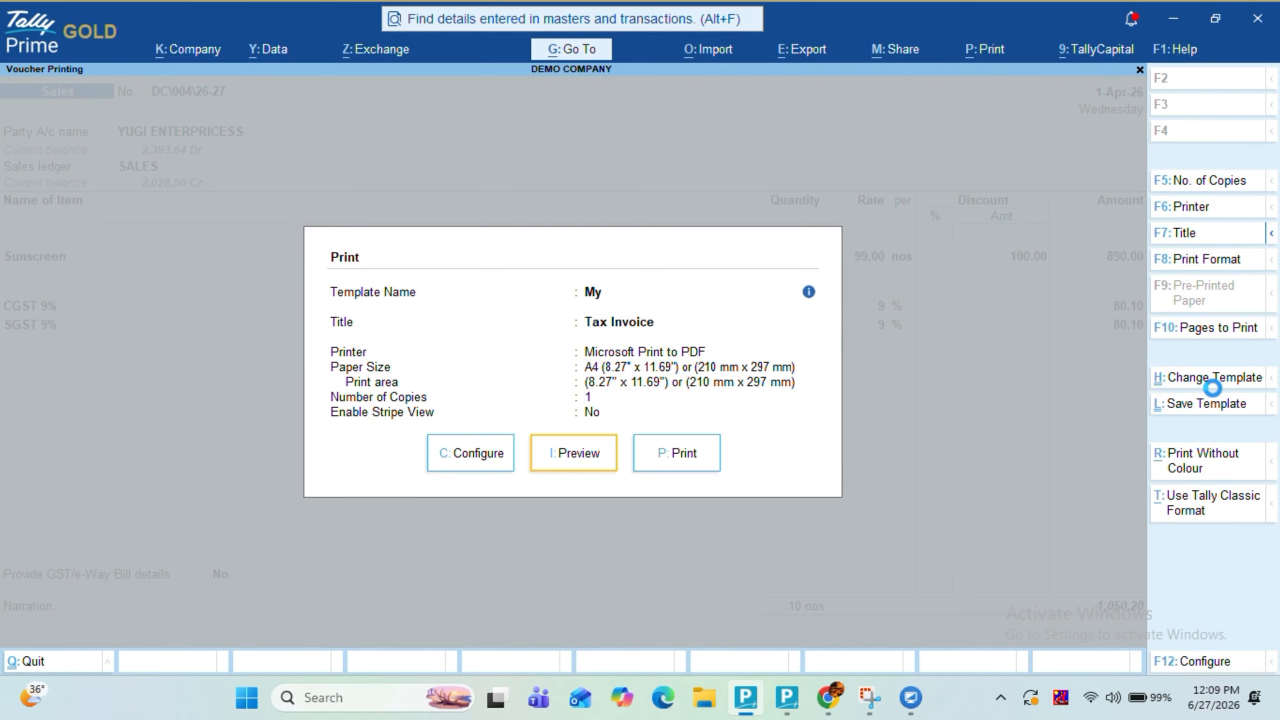
Preview the sales invoice in the My template and examine it enlarged, from the header down to the tax analysis
{"action": "key", "text": "i"}
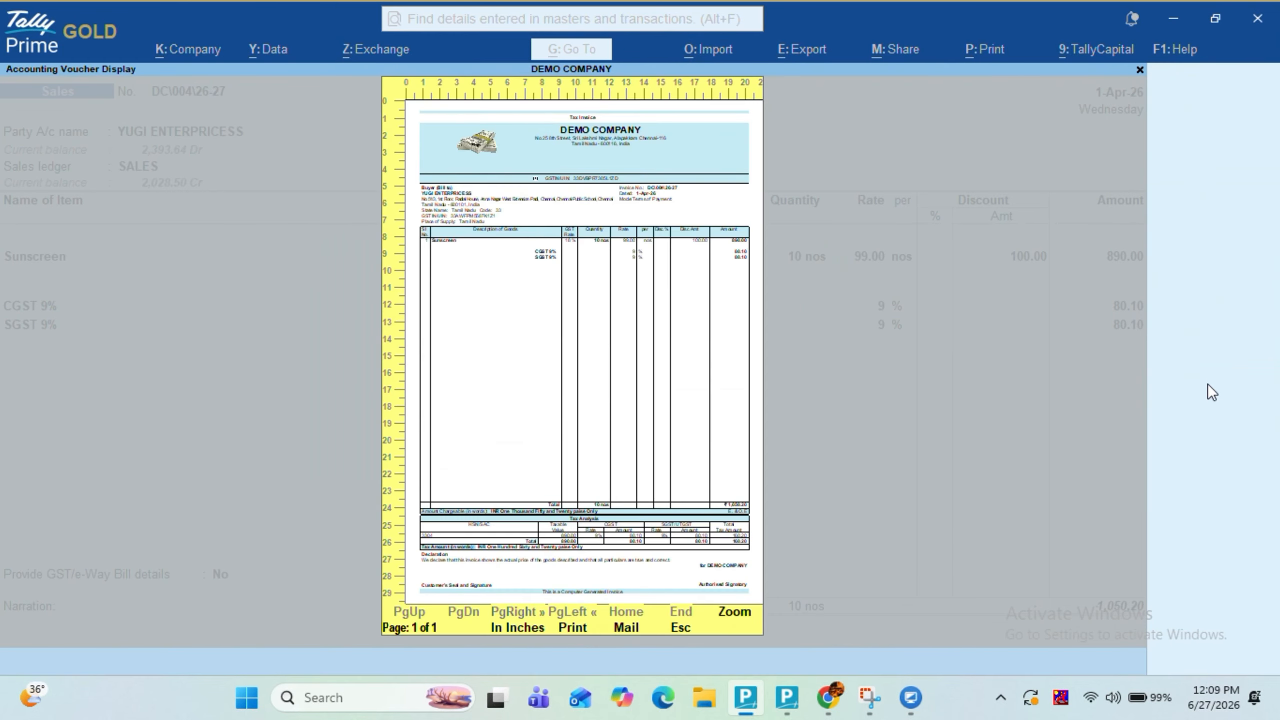
{"action": "left_click", "coordinate": [735, 610]}
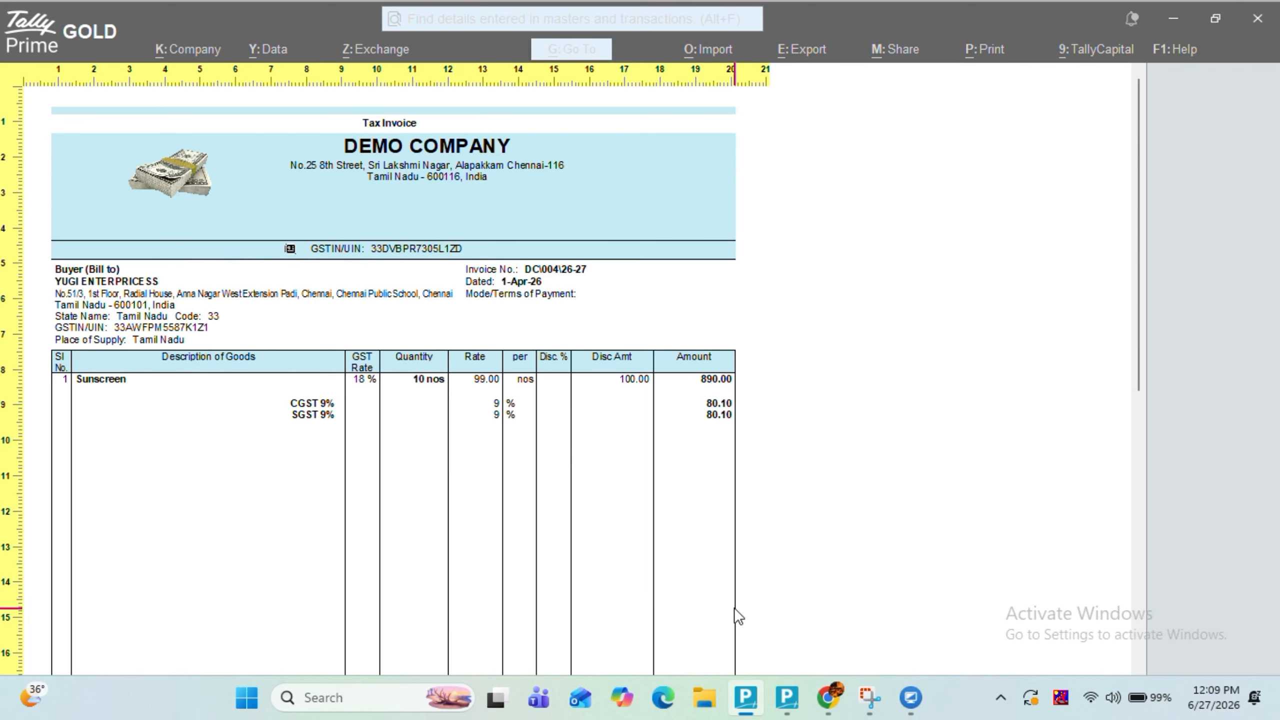
{"action": "scroll", "coordinate": [734, 608], "scroll_direction": "down", "scroll_amount": 10}
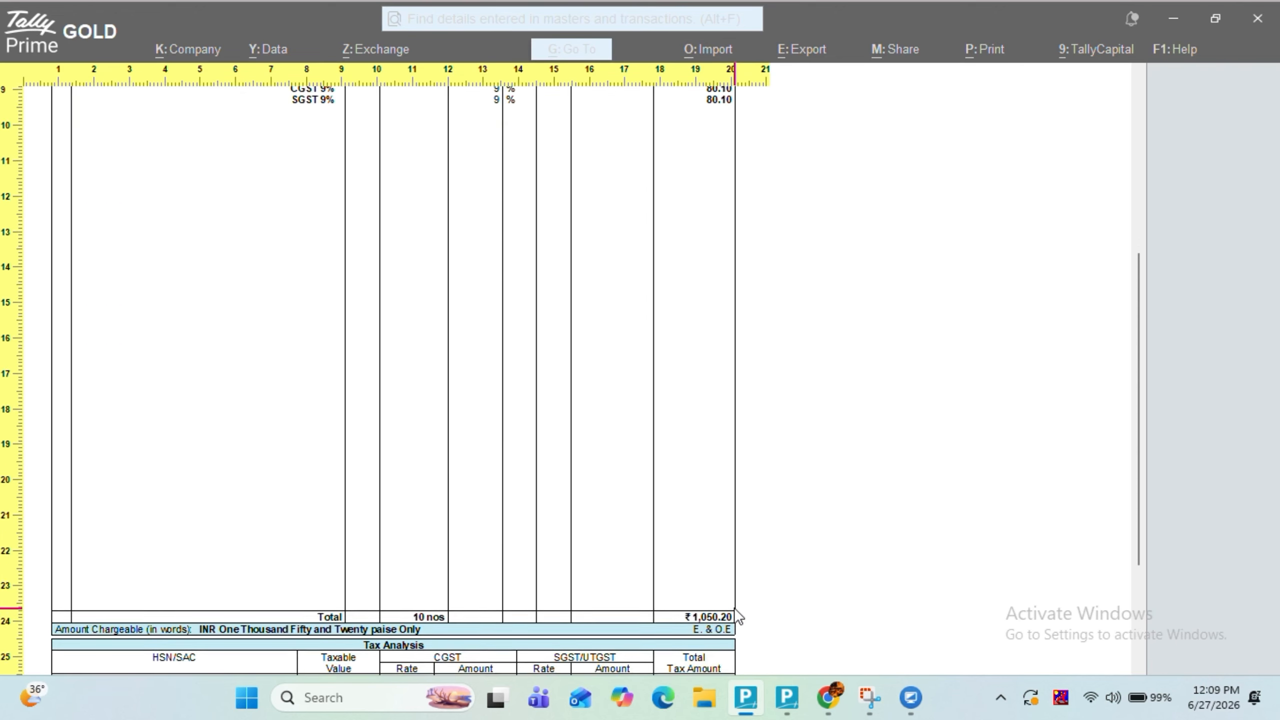